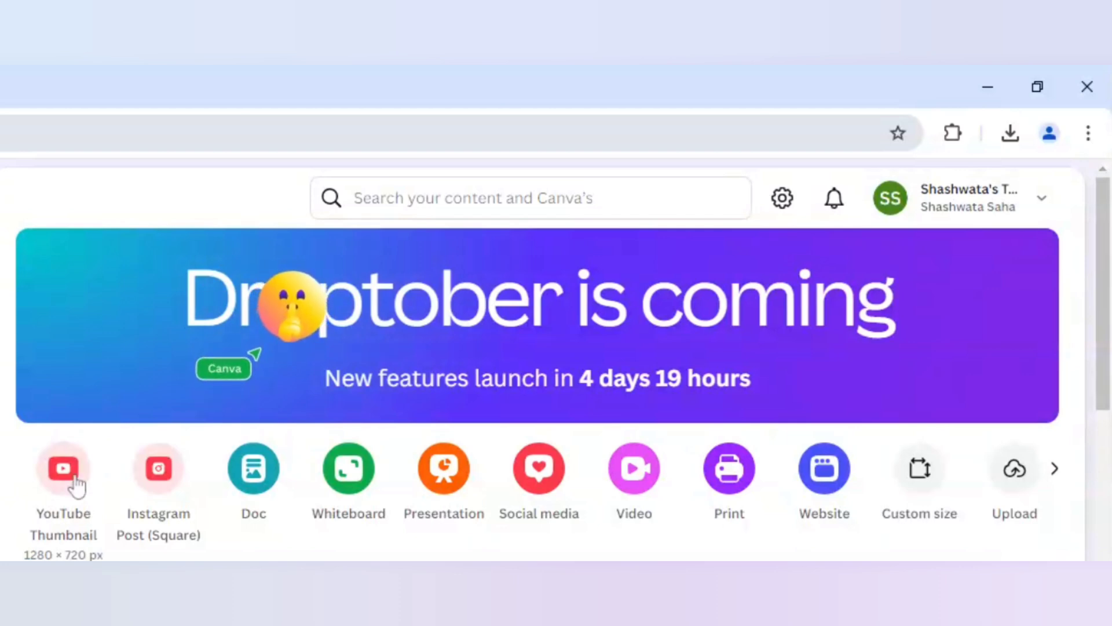
Create a YouTube Thumbnail design and add the portrait photo of the brunette woman from the recently used elements
{"action": "left_click", "coordinate": [75, 482]}
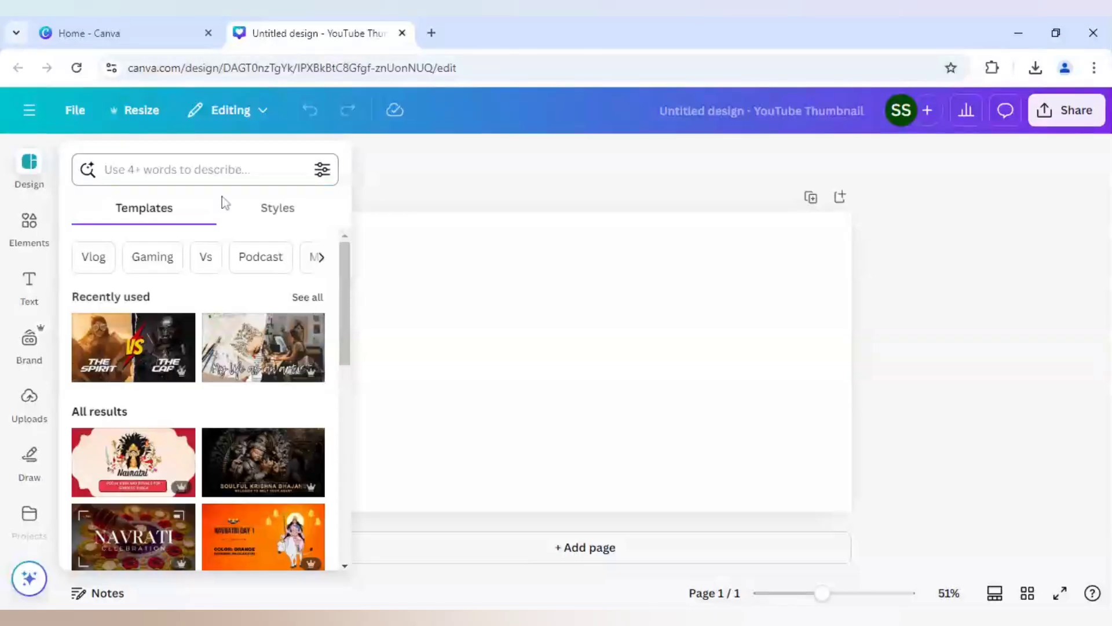
{"action": "left_click", "coordinate": [31, 226]}
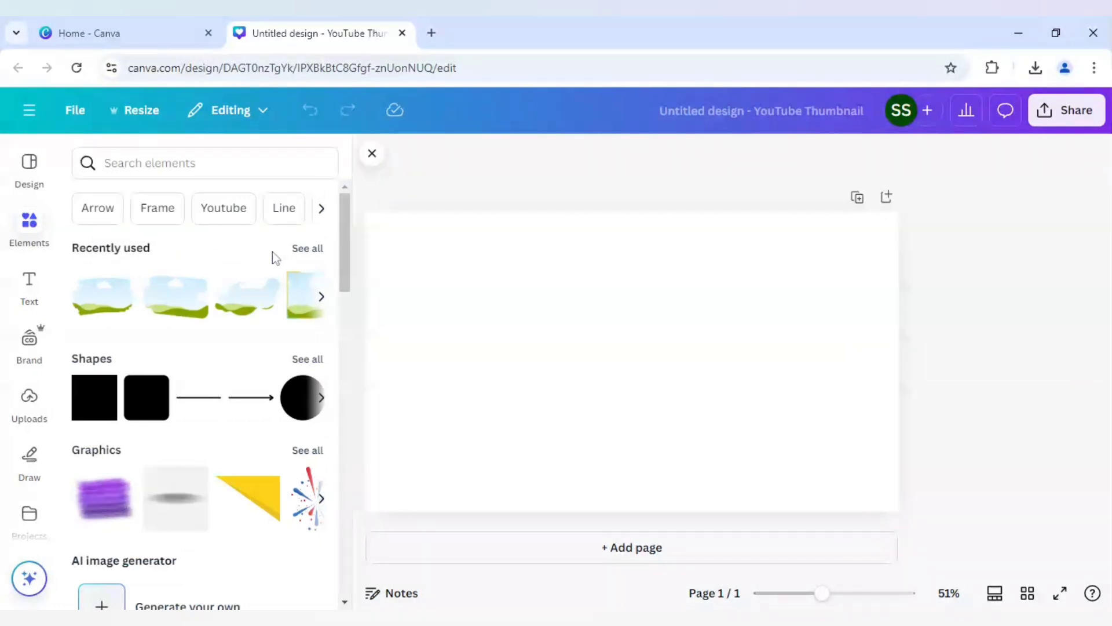
{"action": "left_click", "coordinate": [308, 248]}
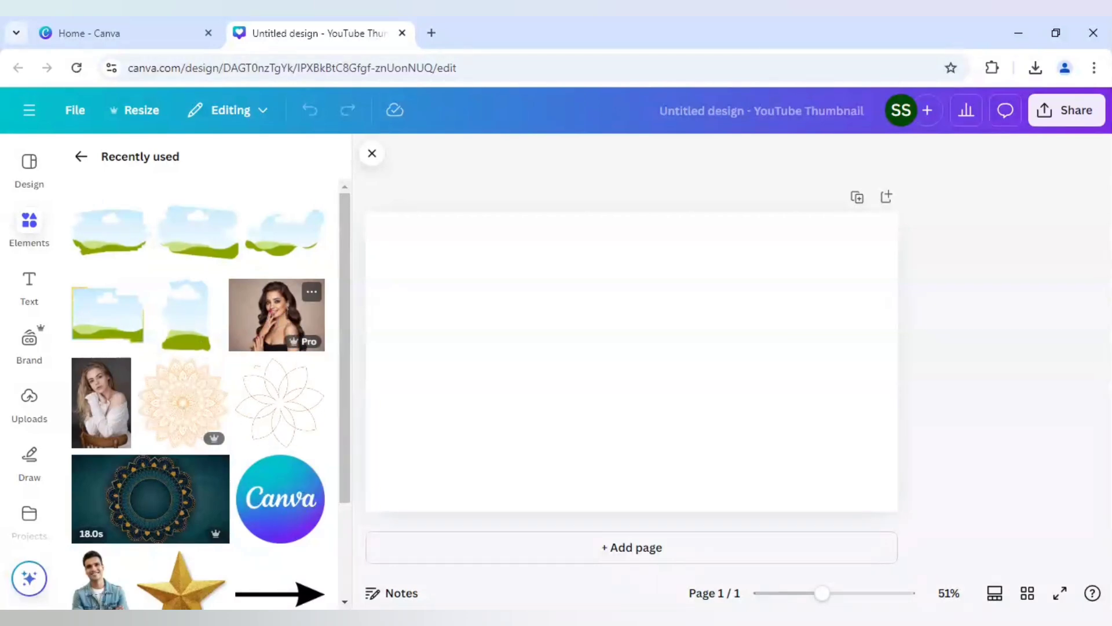
{"action": "left_click", "coordinate": [312, 293]}
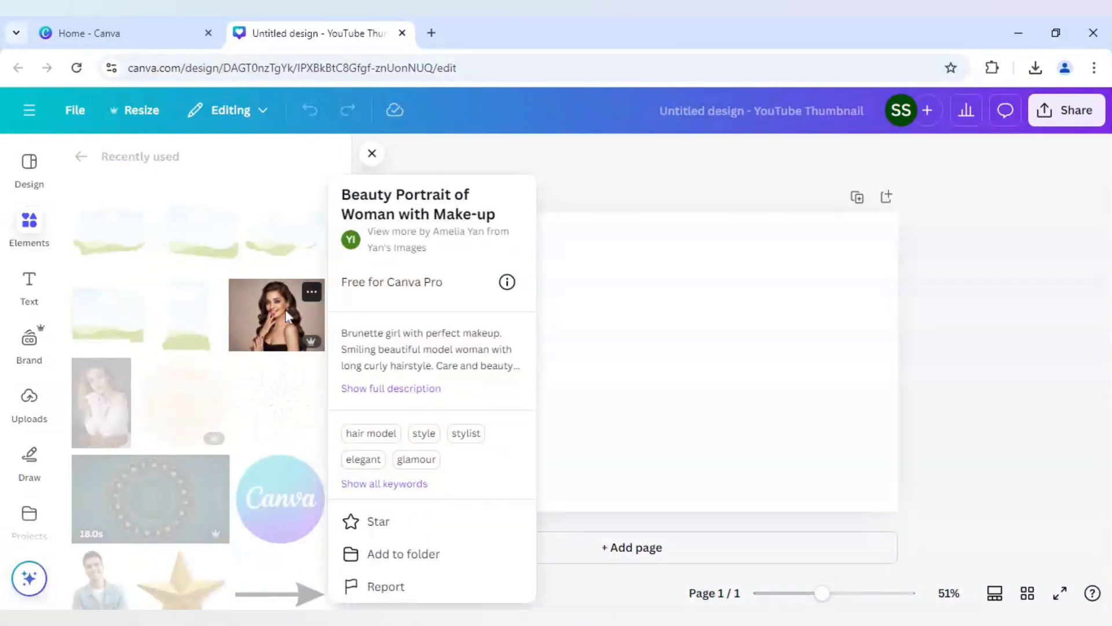
{"action": "left_click", "coordinate": [258, 321]}
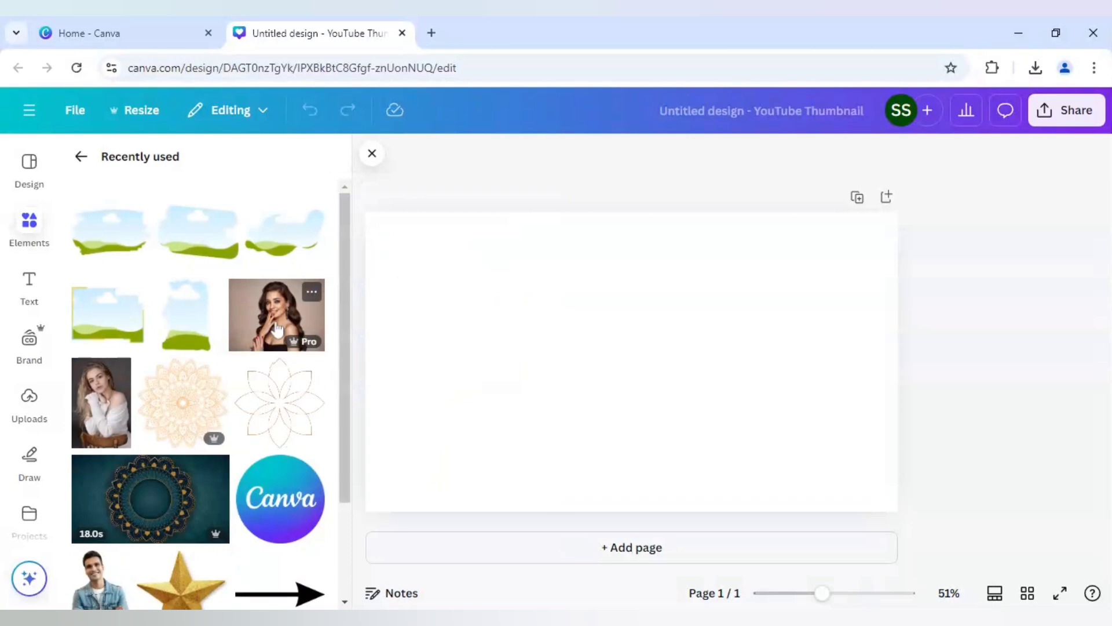
{"action": "left_click", "coordinate": [258, 322]}
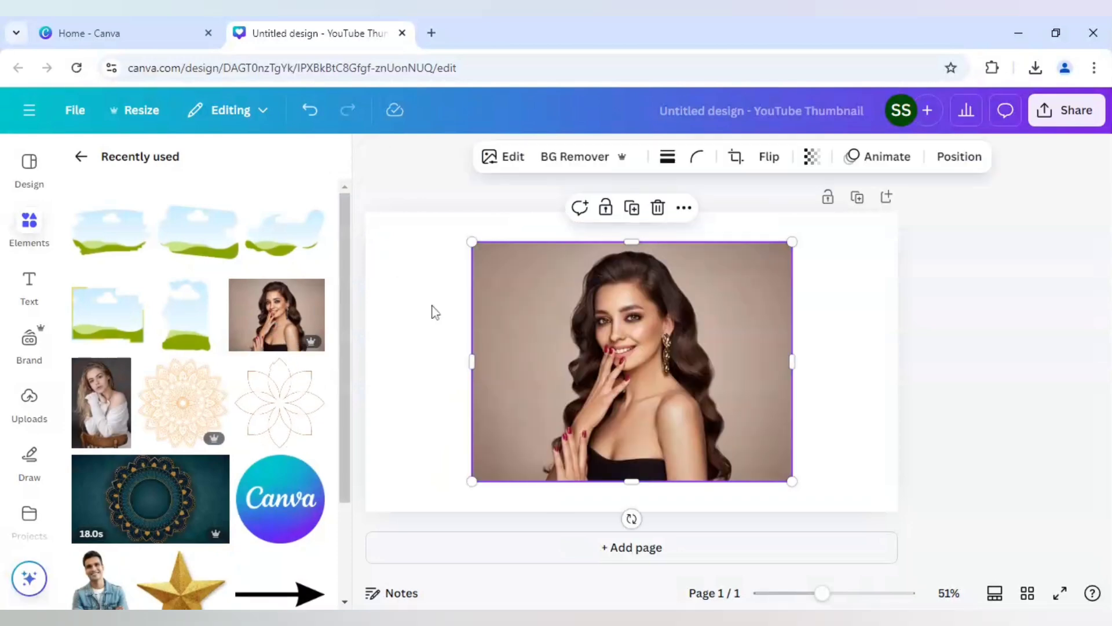
Search the available apps for "gen portrait" and open the Gen Portraits app
{"action": "scroll", "coordinate": [38, 355], "scroll_direction": "down", "scroll_amount": 3}
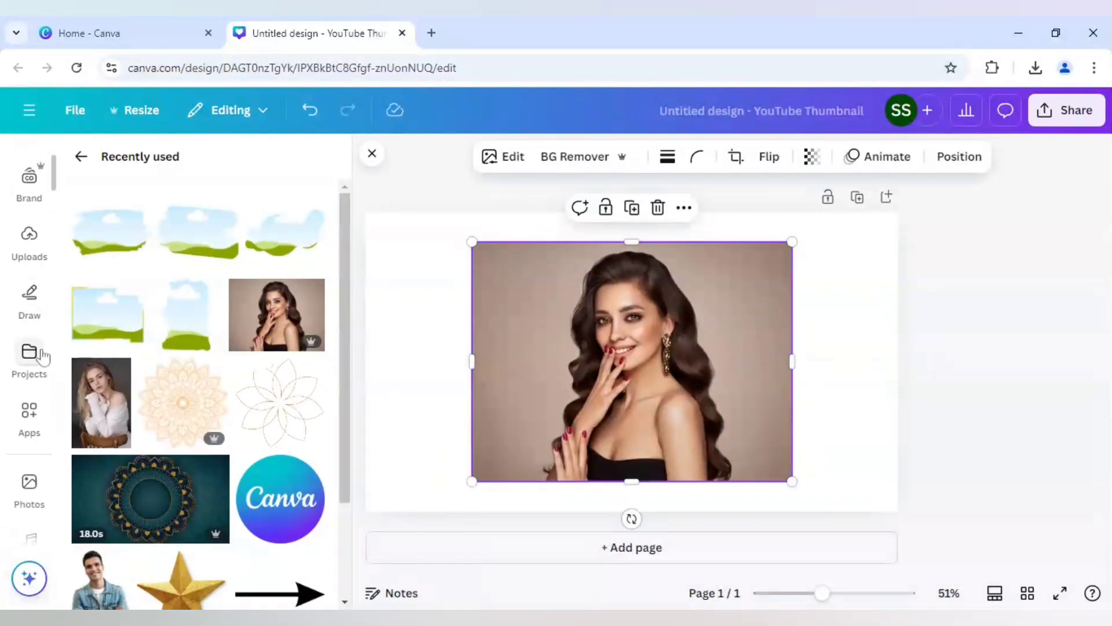
{"action": "left_click", "coordinate": [29, 420]}
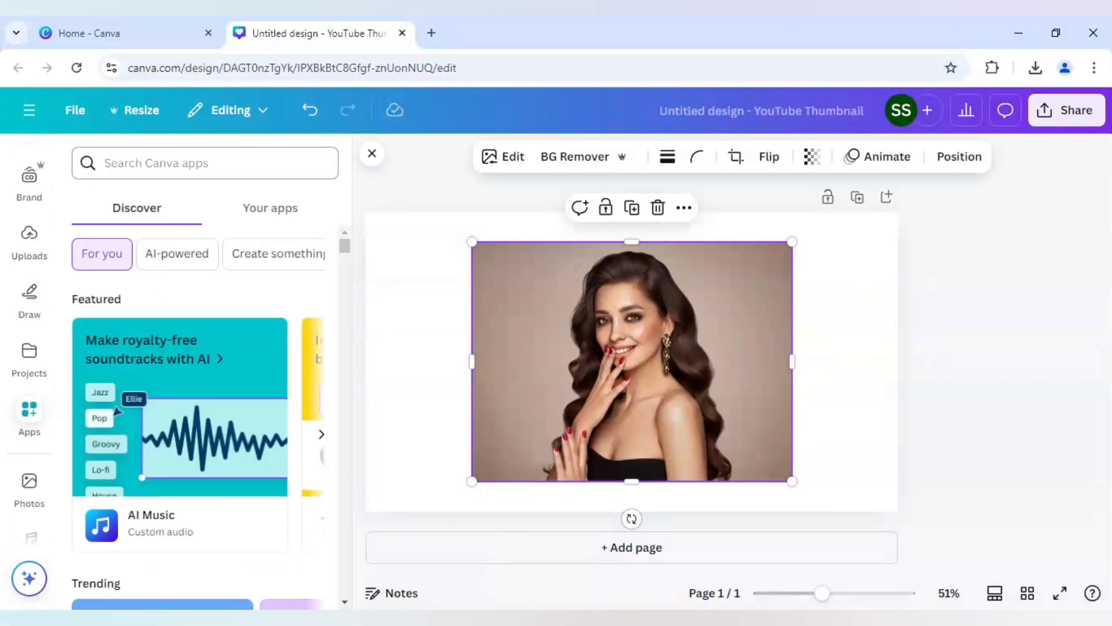
{"action": "type", "text": "gen portr"}
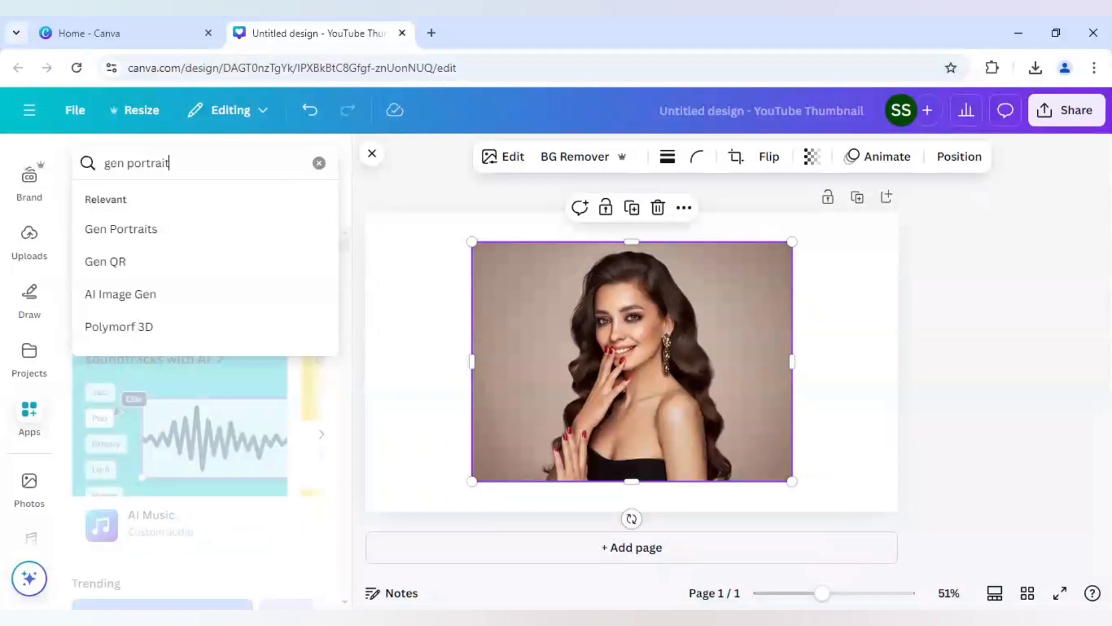
{"action": "type", "text": "ait"}
{"action": "key", "text": "Return"}
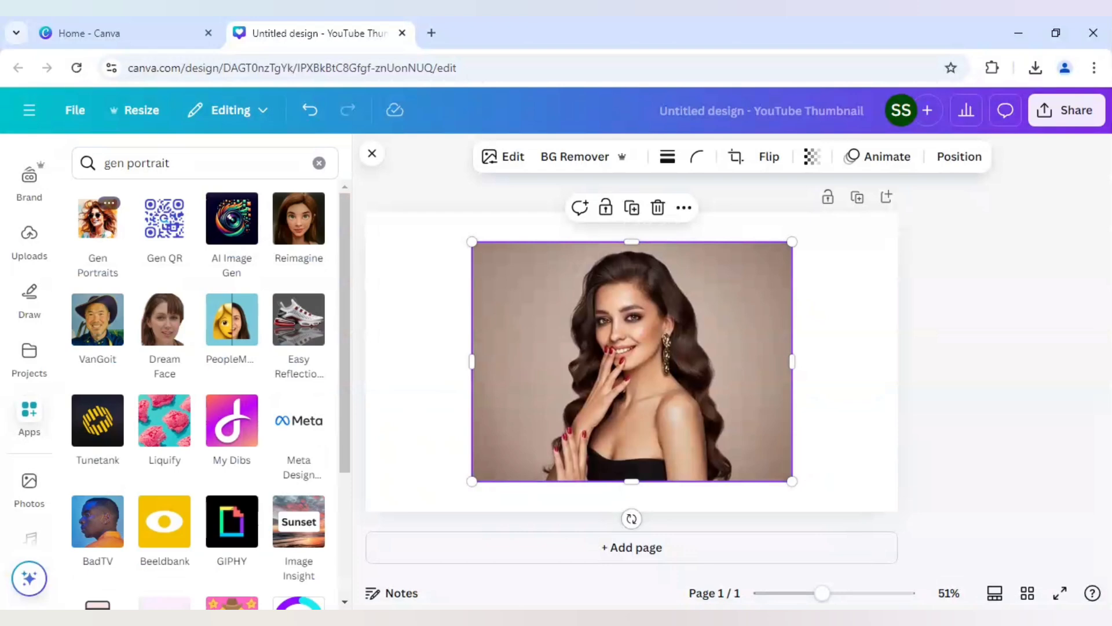
{"action": "left_click", "coordinate": [97, 227]}
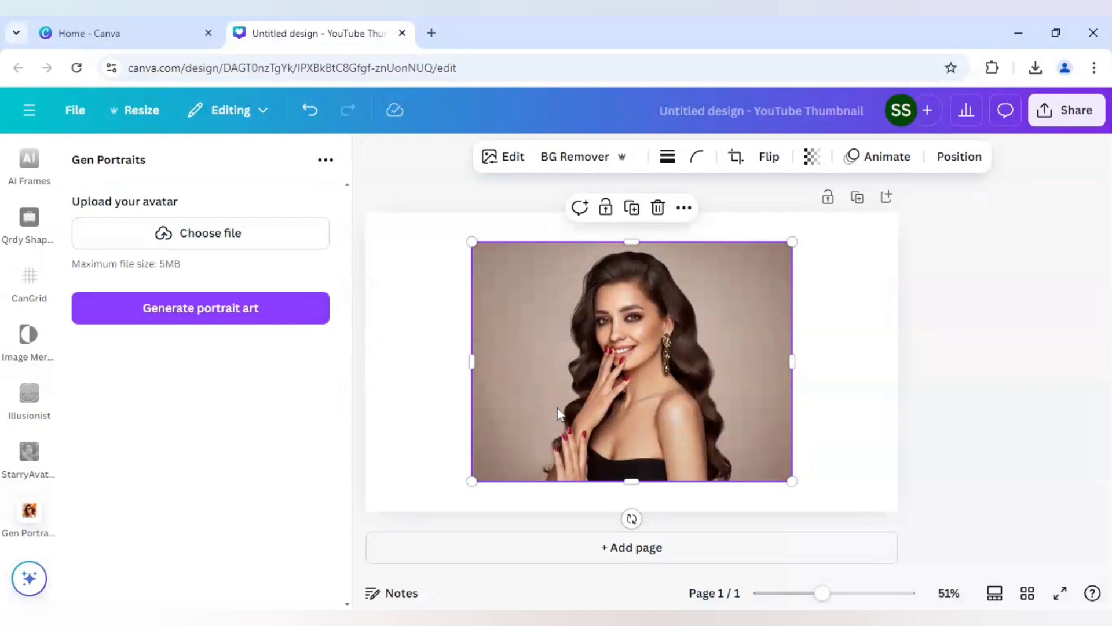
Remove the portrait photo's background and enlarge the cutout to nearly fill the page height, flush with its lower edge
{"action": "left_click", "coordinate": [578, 163]}
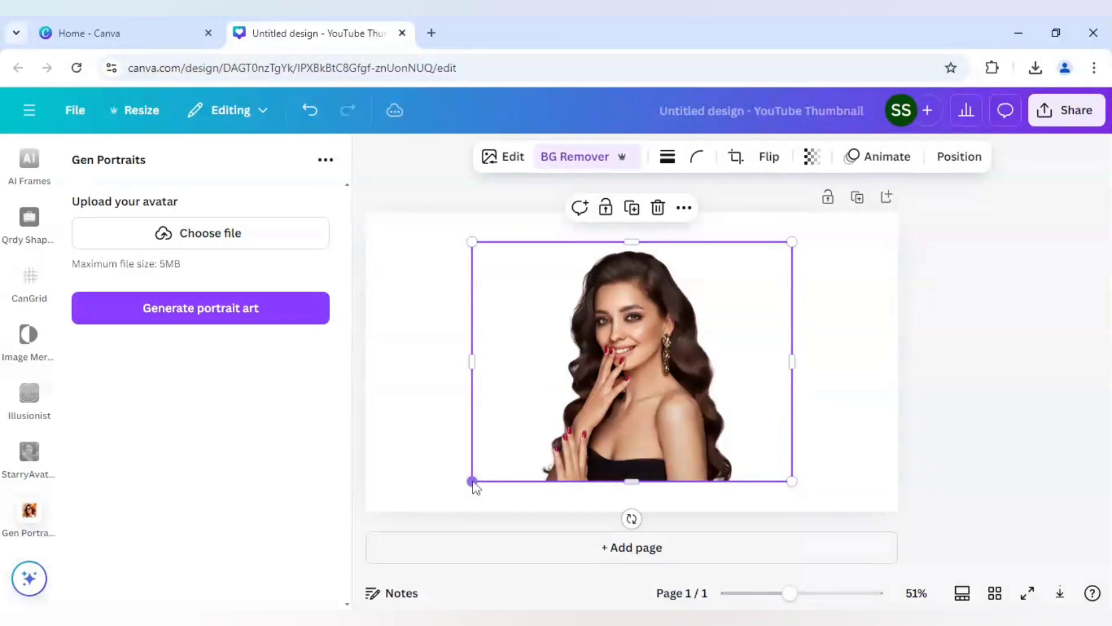
{"action": "left_click_drag", "start_coordinate": [464, 484], "coordinate": [431, 506]}
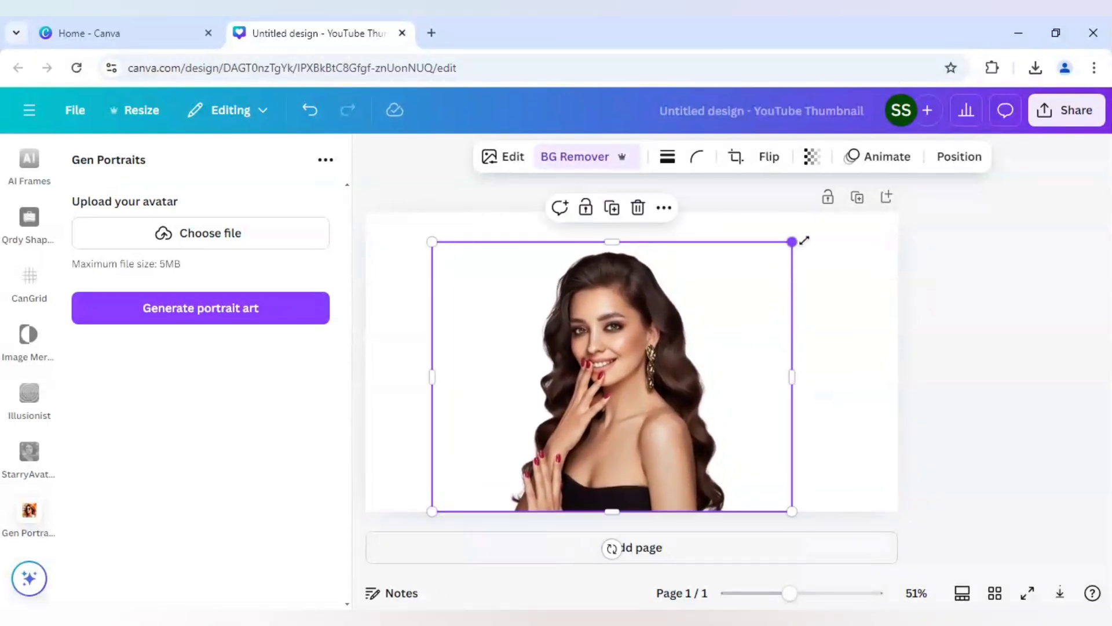
{"action": "left_click_drag", "start_coordinate": [792, 242], "coordinate": [822, 219]}
{"action": "left_click", "coordinate": [997, 291]}
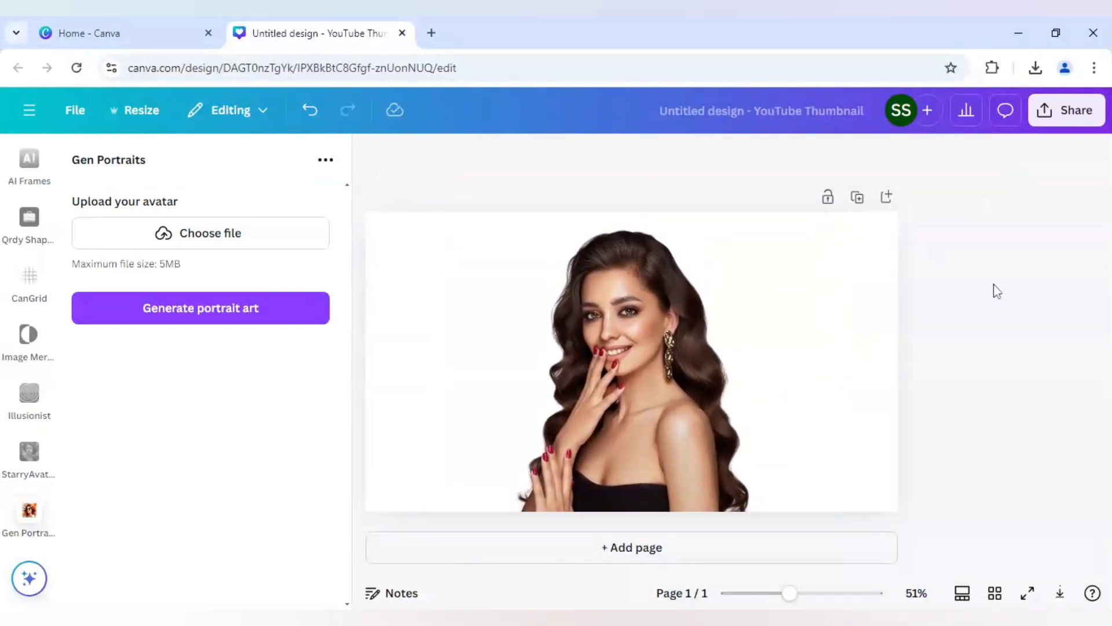
Download the design as a PNG with a transparent background
{"action": "left_click", "coordinate": [1072, 124]}
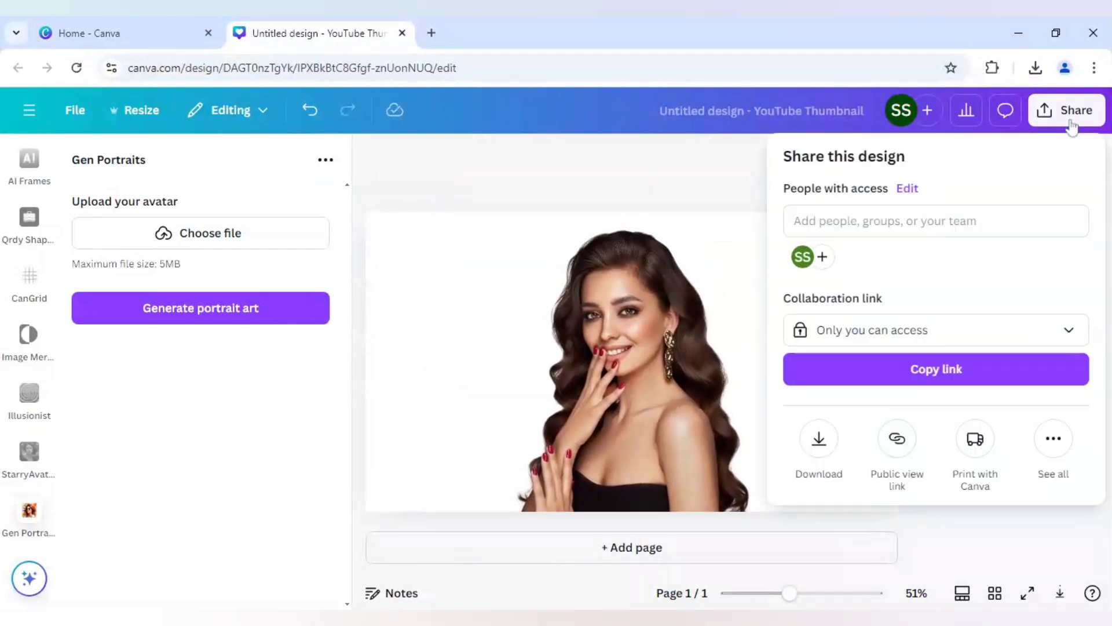
{"action": "left_click", "coordinate": [819, 440]}
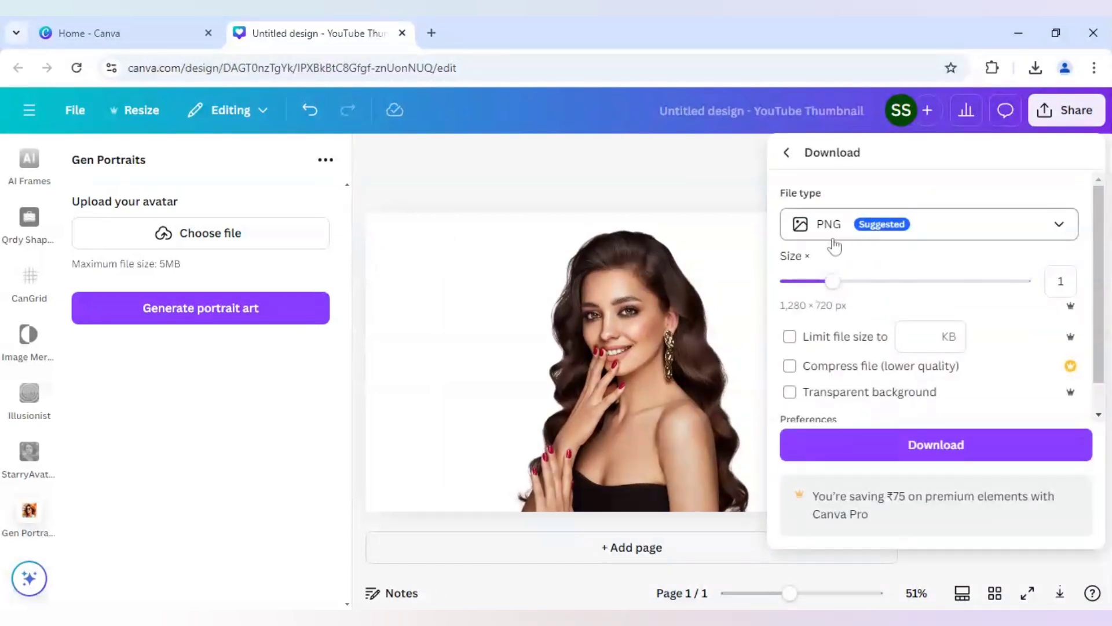
{"action": "left_click", "coordinate": [790, 394]}
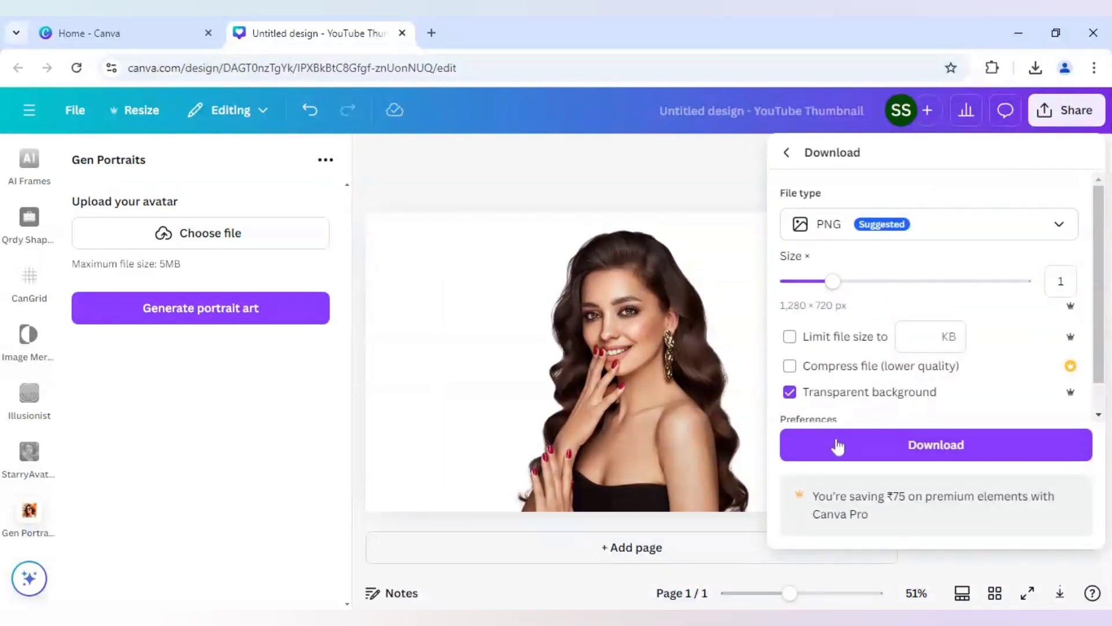
{"action": "left_click", "coordinate": [846, 450]}
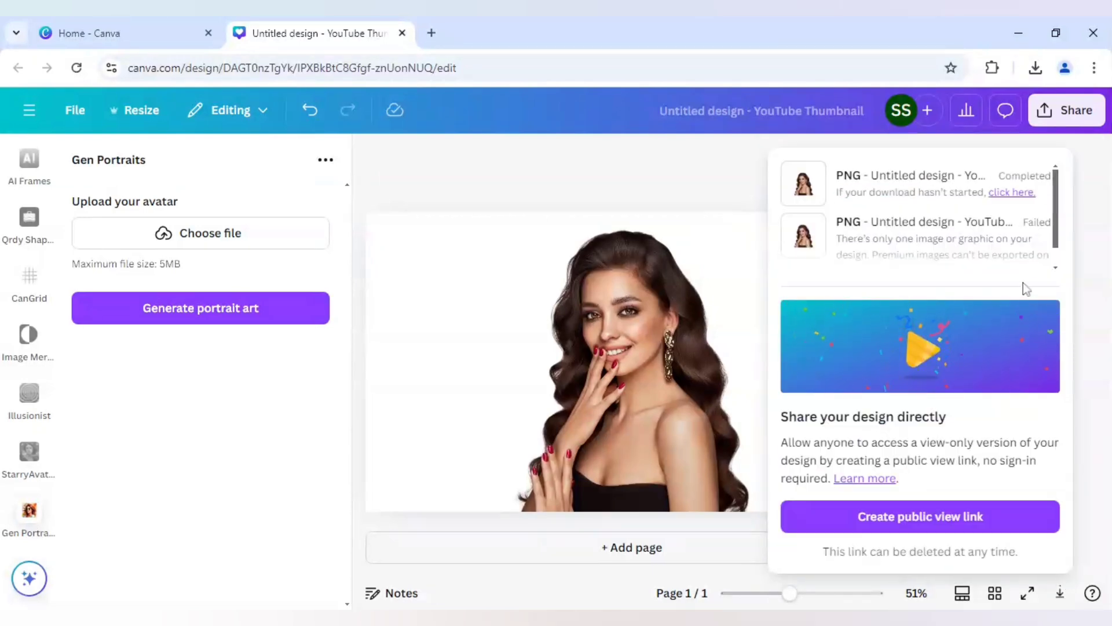
{"action": "left_click", "coordinate": [1096, 275]}
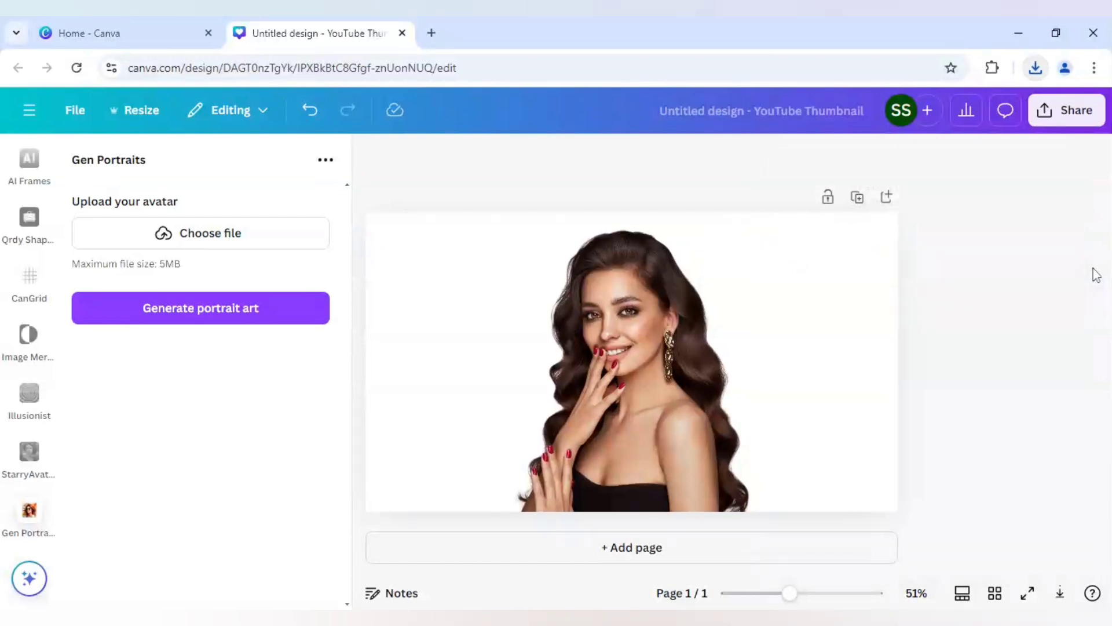
Upload "Untitled design (1).png" as the avatar in Gen Portraits and generate portrait art from it on page 1
{"action": "left_click", "coordinate": [230, 238]}
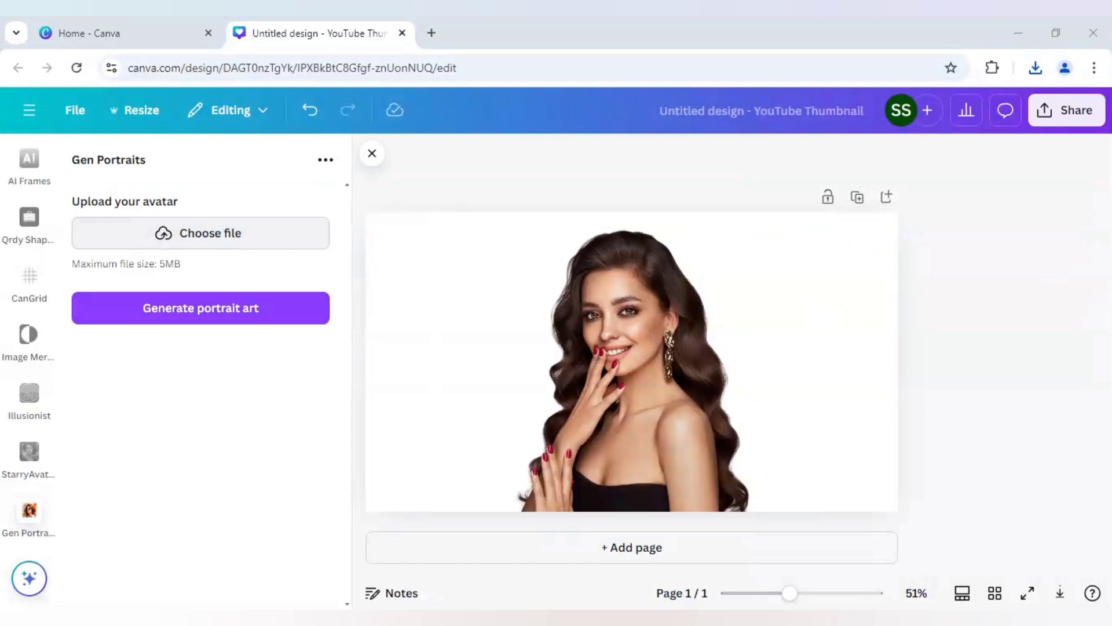
{"action": "left_click", "coordinate": [308, 386]}
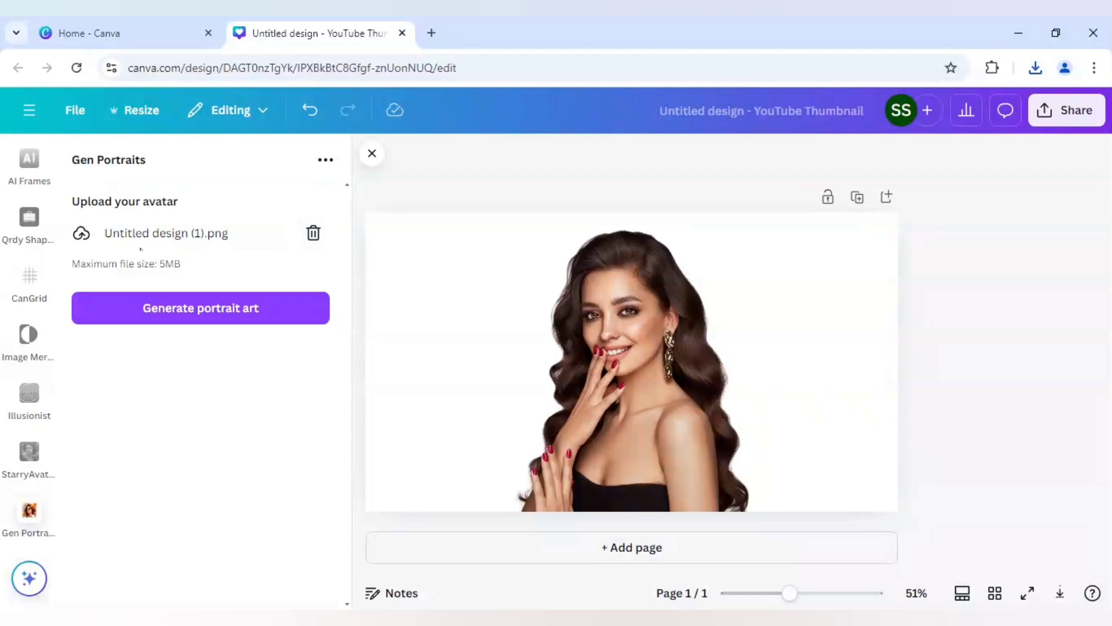
{"action": "left_click", "coordinate": [229, 313]}
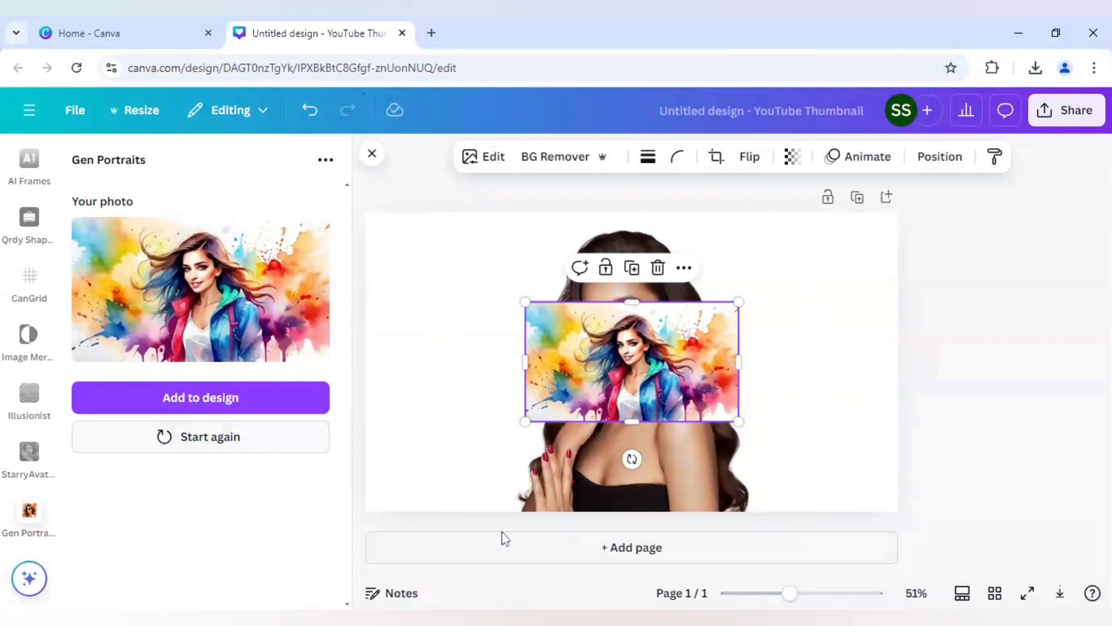
Add a second page and generate another portrait art on it from "Untitled design (1).png"
{"action": "left_click", "coordinate": [515, 549]}
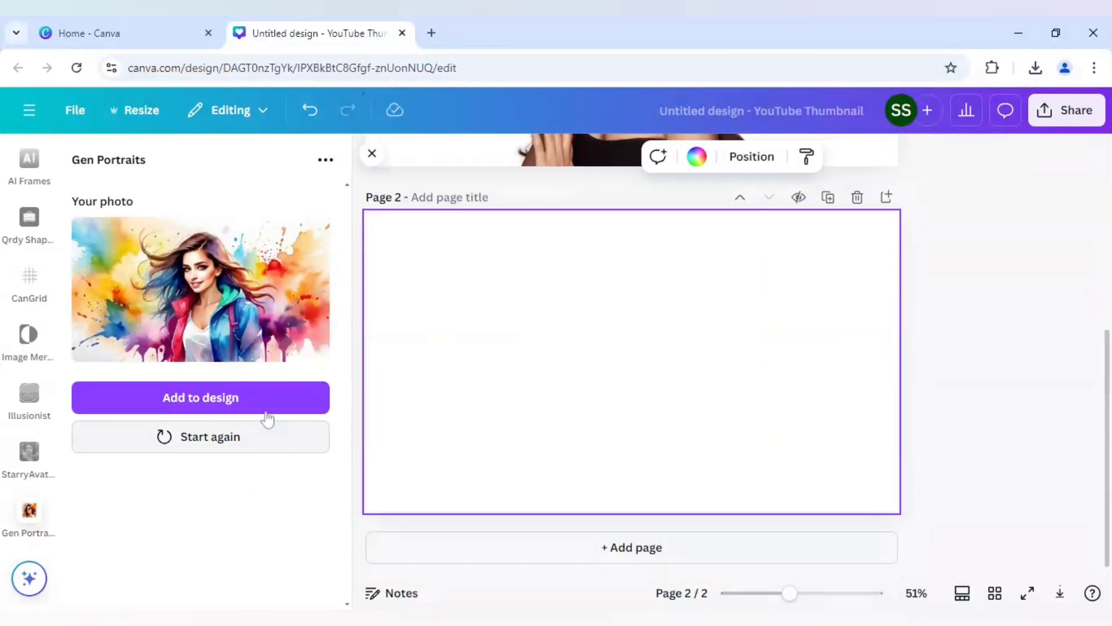
{"action": "left_click", "coordinate": [237, 438]}
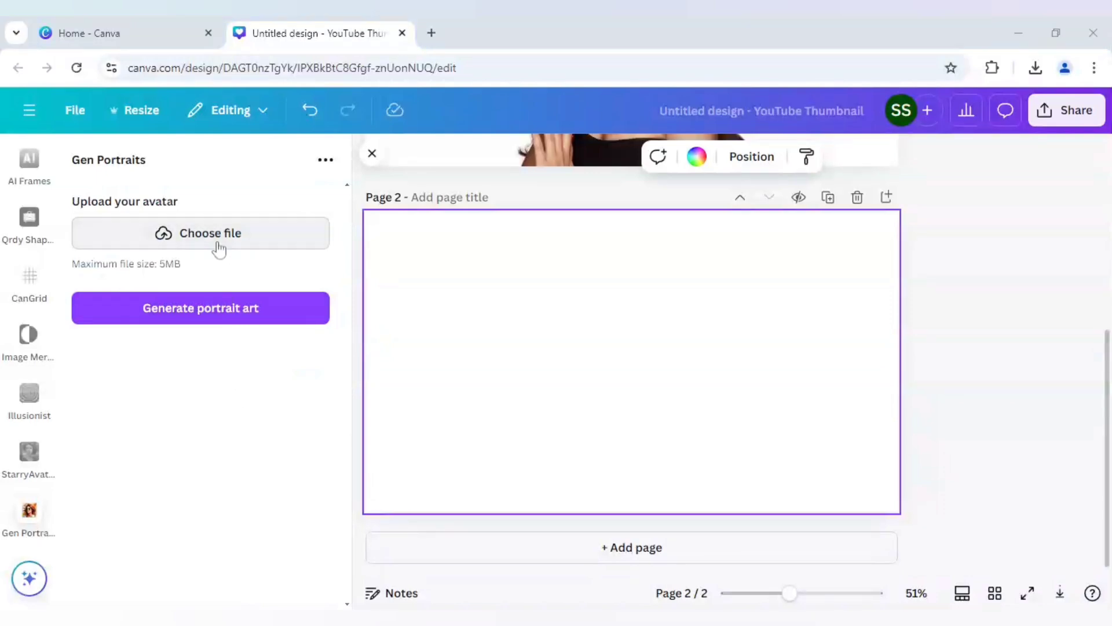
{"action": "double_click", "coordinate": [296, 383]}
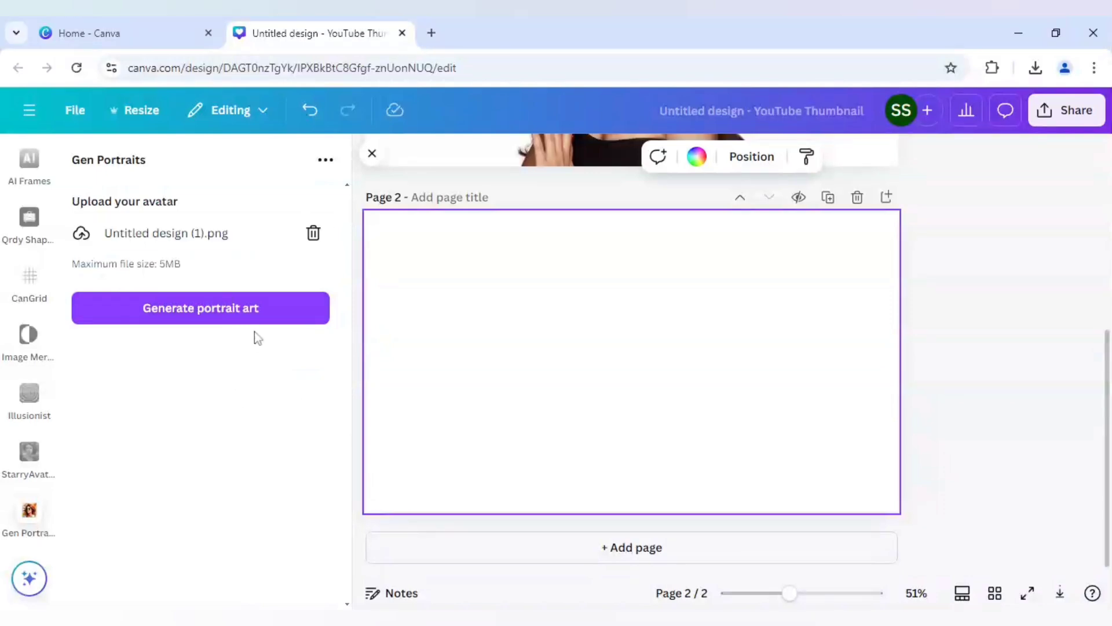
{"action": "left_click", "coordinate": [237, 317]}
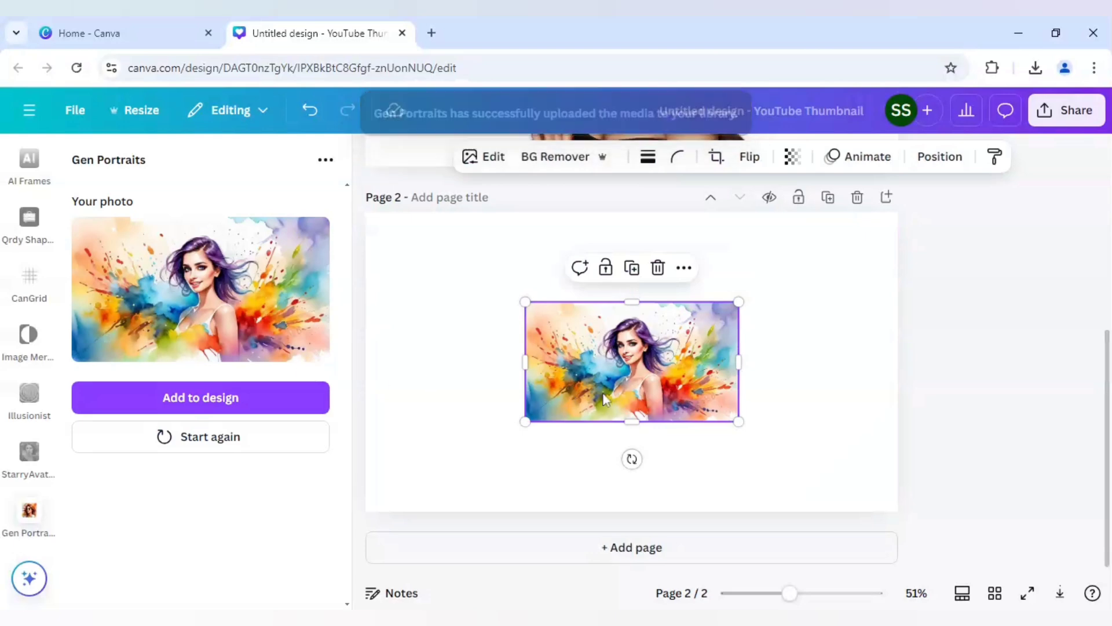
{"action": "left_click", "coordinate": [493, 366]}
Copy the generated portrait art from page 1 onto a new third page
{"action": "scroll", "coordinate": [487, 376], "scroll_direction": "up", "scroll_amount": 5}
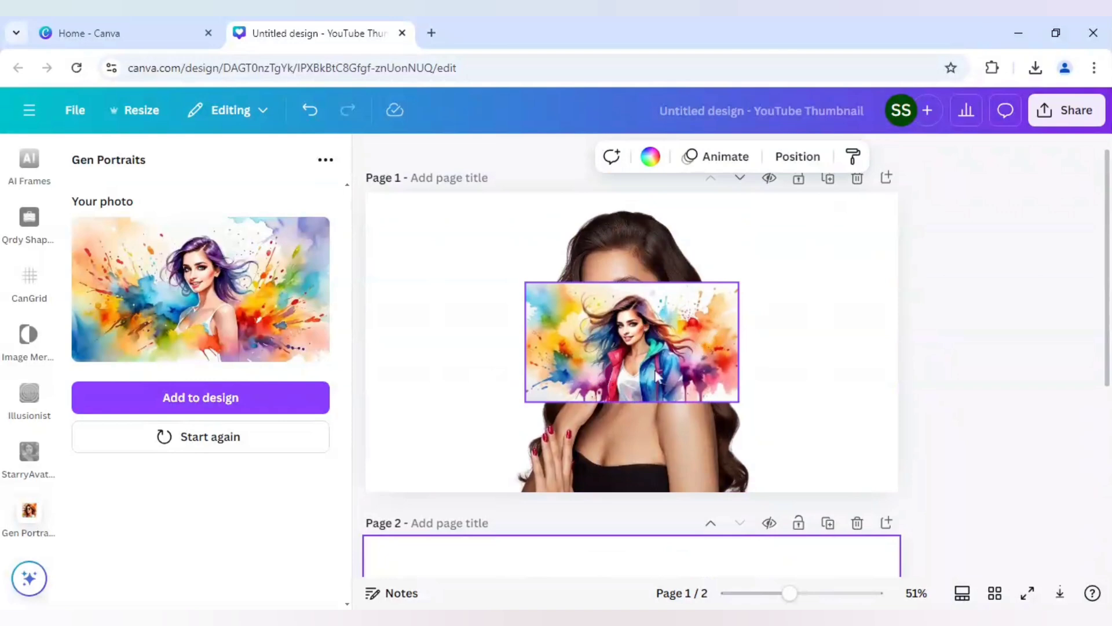
{"action": "scroll", "coordinate": [612, 429], "scroll_direction": "down", "scroll_amount": 3}
{"action": "scroll", "coordinate": [614, 377], "scroll_direction": "up", "scroll_amount": 2}
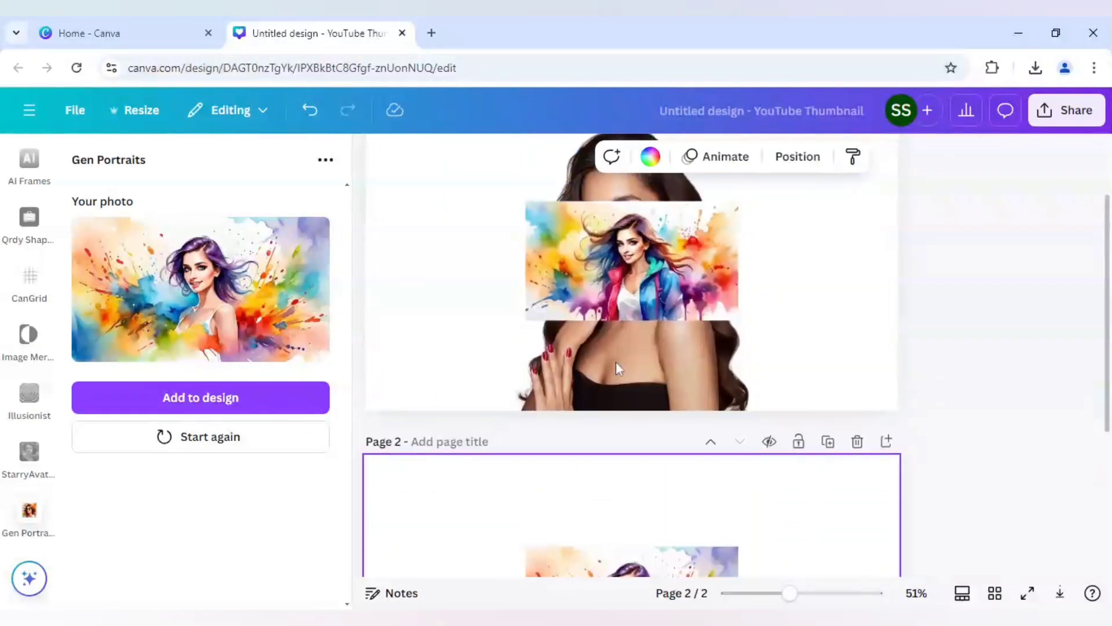
{"action": "left_click", "coordinate": [626, 305]}
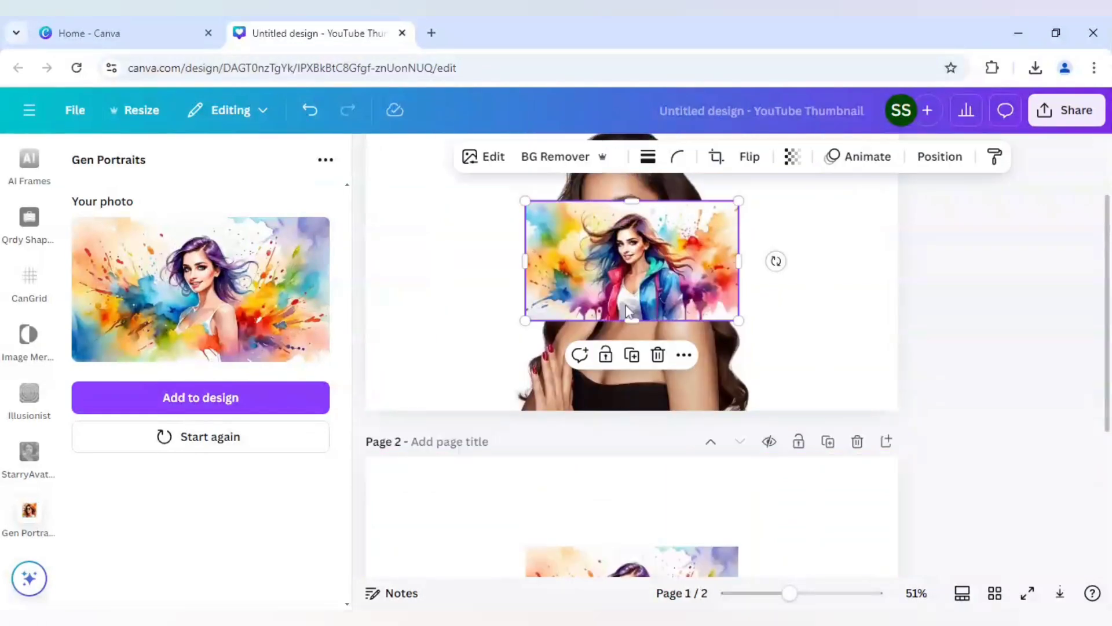
{"action": "left_click", "coordinate": [421, 339]}
{"action": "scroll", "coordinate": [420, 339], "scroll_direction": "down", "scroll_amount": 4}
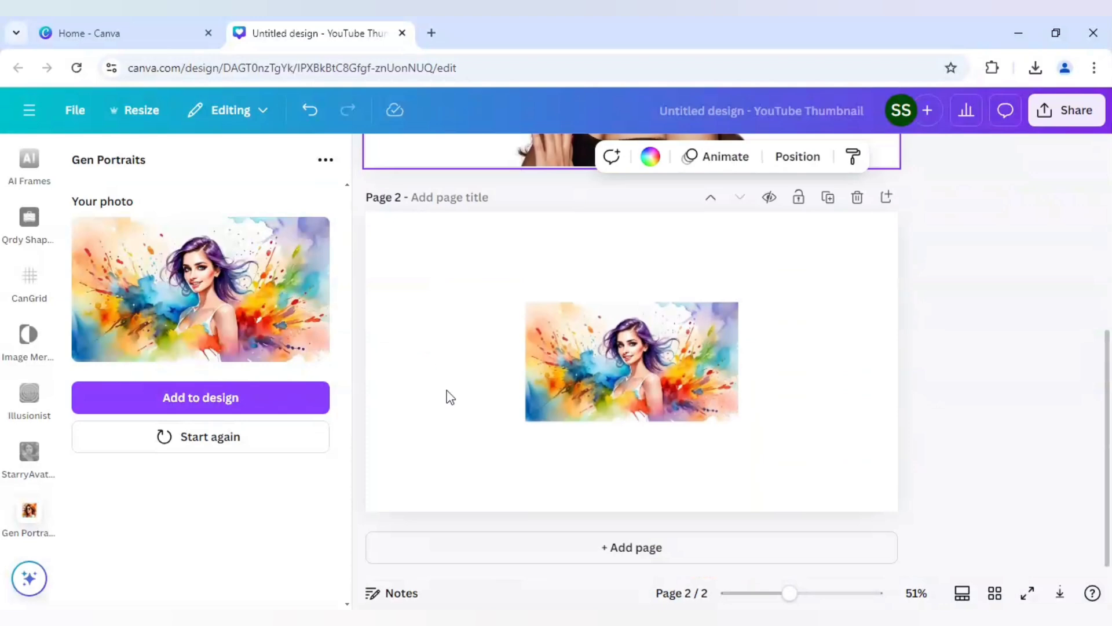
{"action": "left_click", "coordinate": [529, 545]}
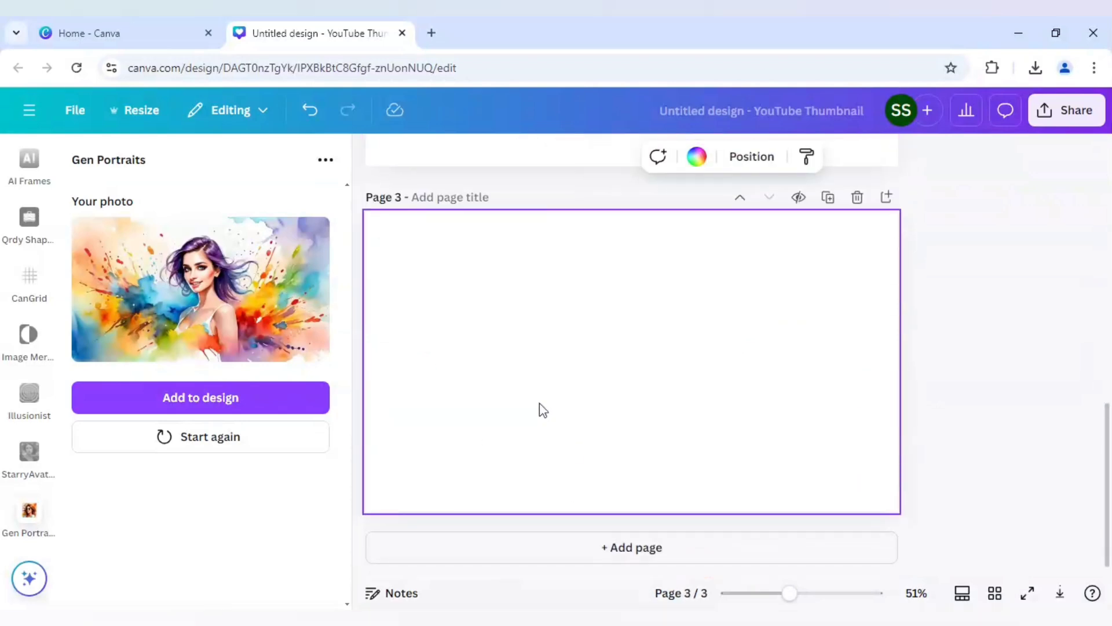
{"action": "key", "text": "ctrl+v"}
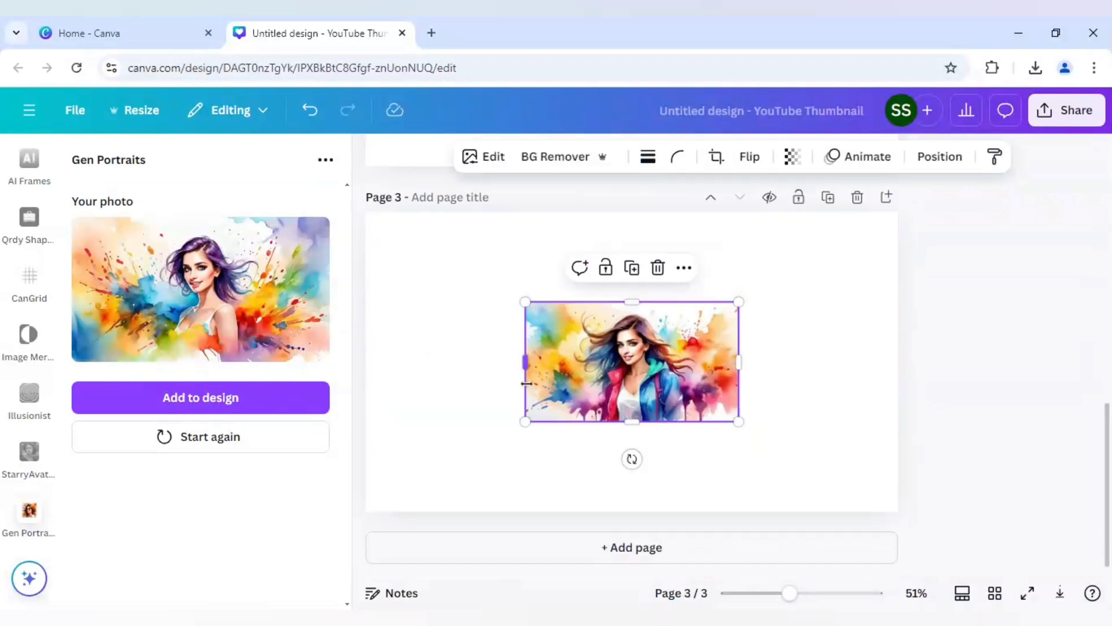
{"action": "left_click", "coordinate": [468, 380]}
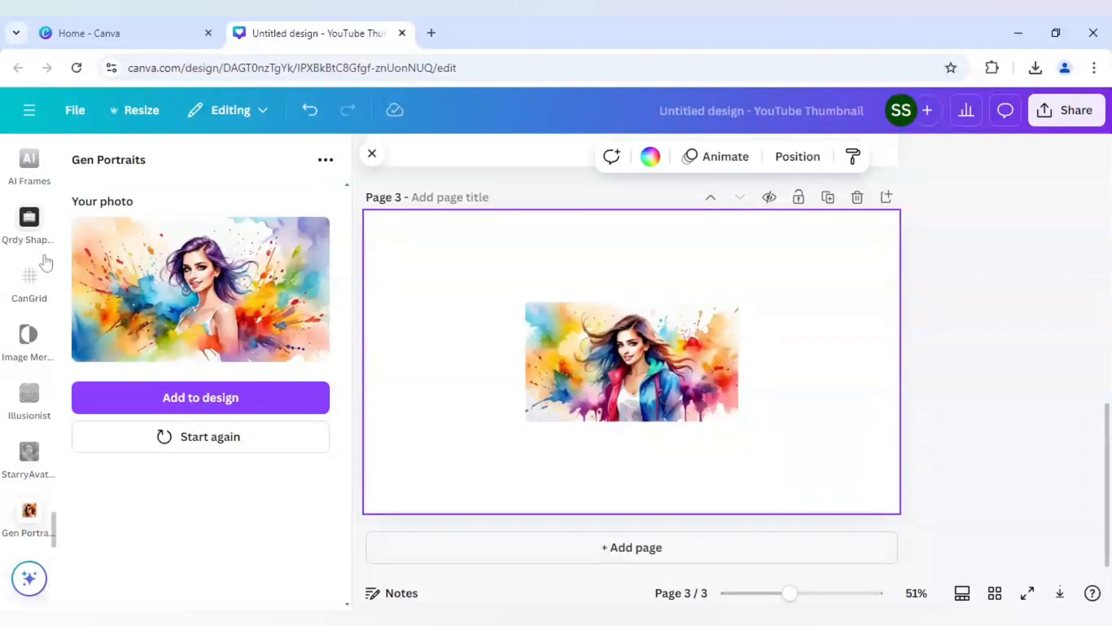
Open the full Frames collection in the elements library
{"action": "scroll", "coordinate": [49, 277], "scroll_direction": "down", "scroll_amount": 5}
{"action": "scroll", "coordinate": [49, 277], "scroll_direction": "up", "scroll_amount": 10}
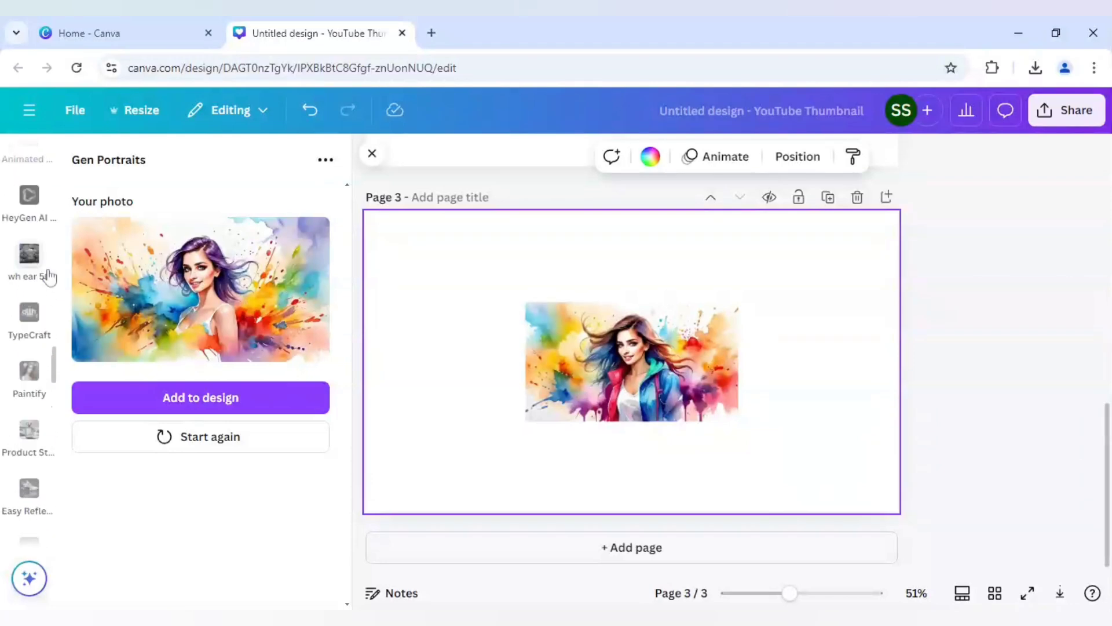
{"action": "scroll", "coordinate": [49, 277], "scroll_direction": "up", "scroll_amount": 10}
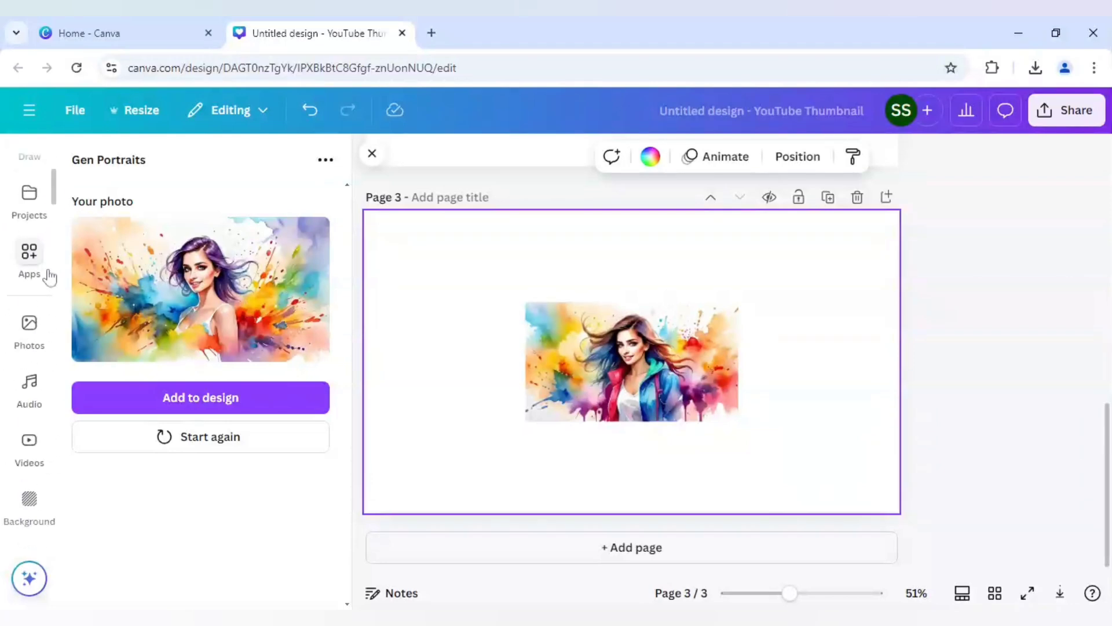
{"action": "scroll", "coordinate": [56, 267], "scroll_direction": "up", "scroll_amount": 5}
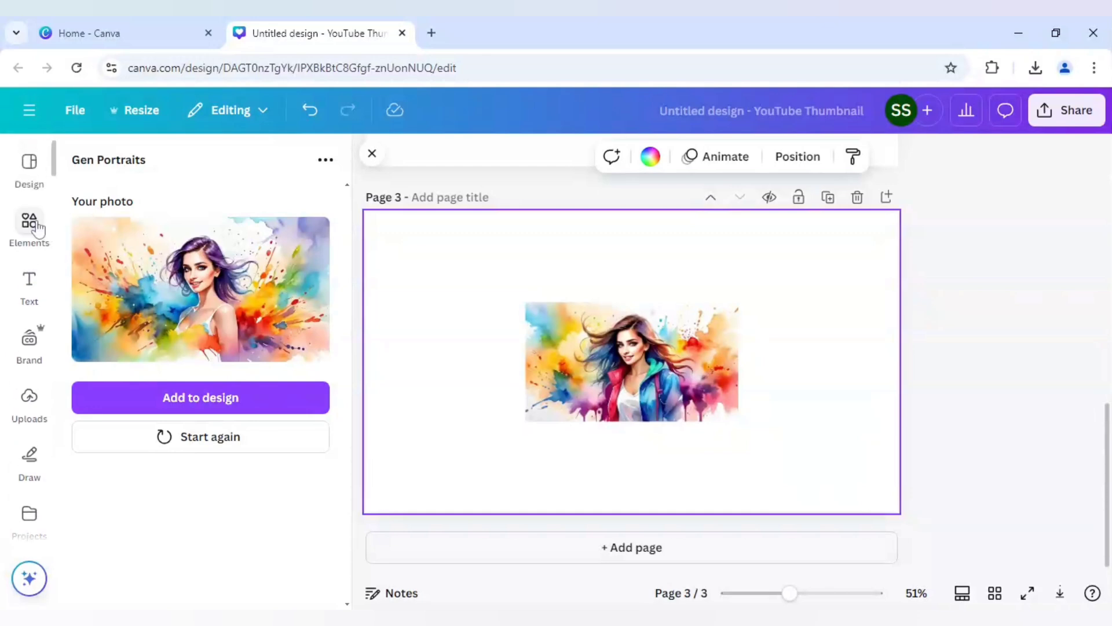
{"action": "left_click", "coordinate": [37, 228]}
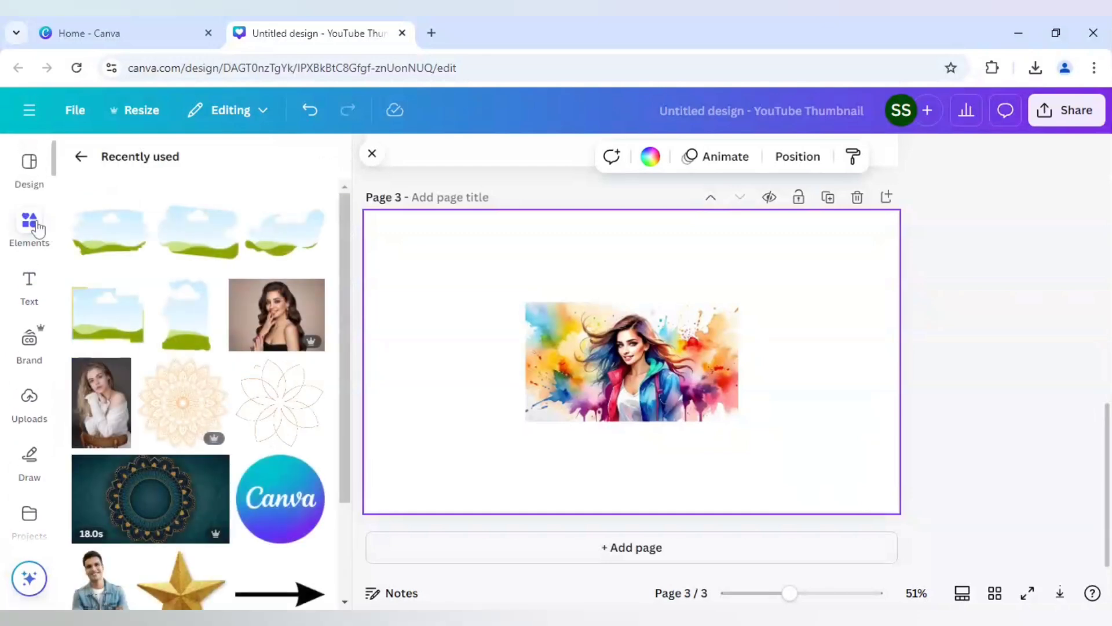
{"action": "mouse_move", "coordinate": [227, 213]}
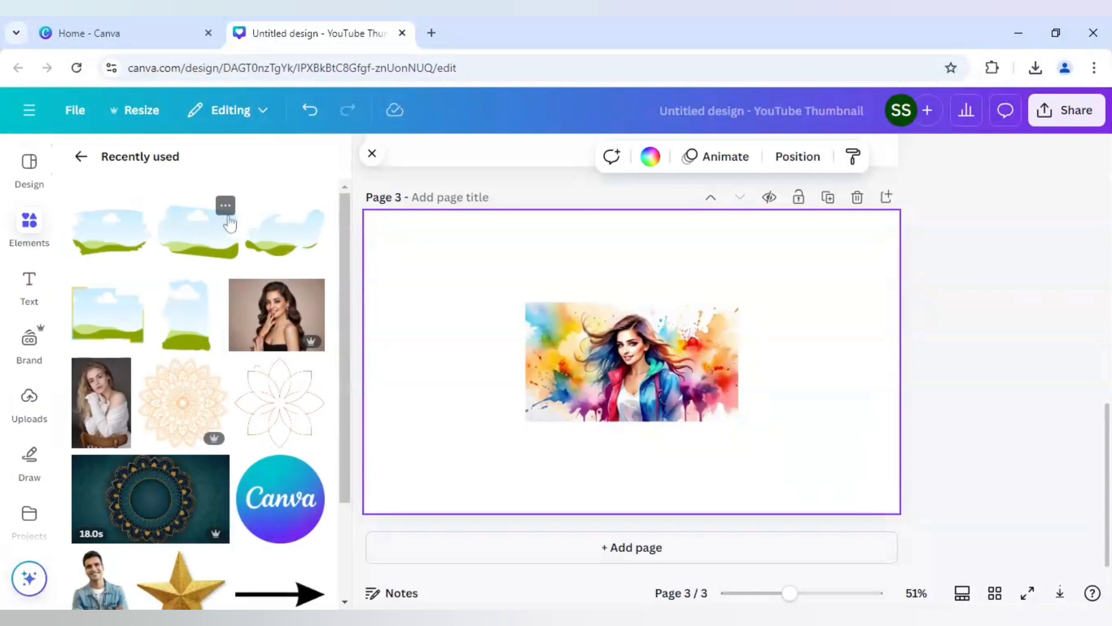
{"action": "left_click", "coordinate": [226, 206]}
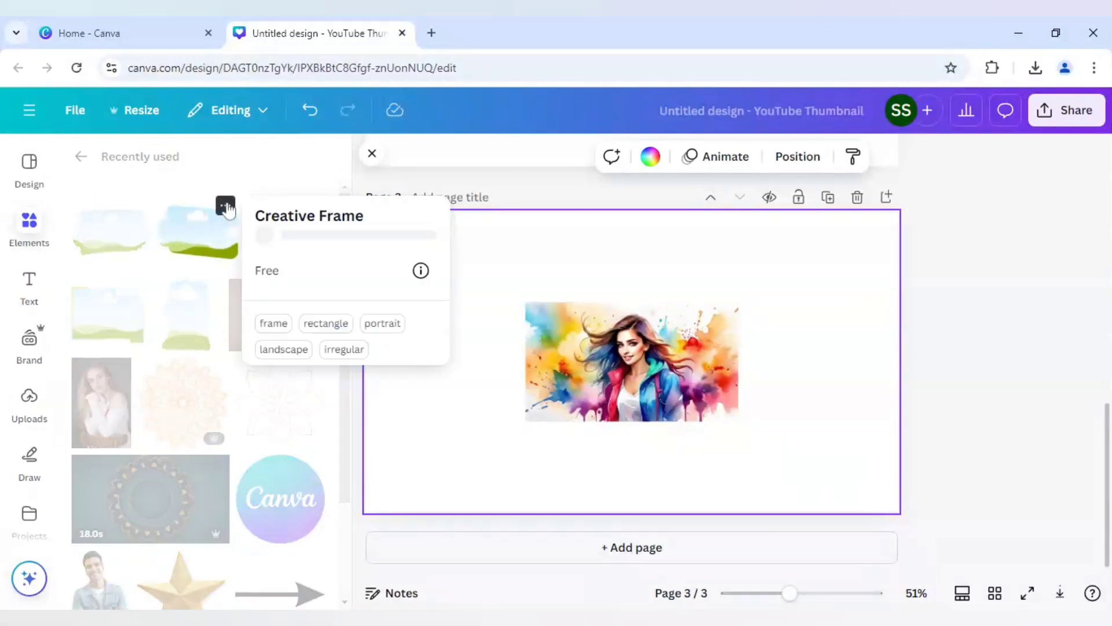
{"action": "left_click", "coordinate": [35, 222]}
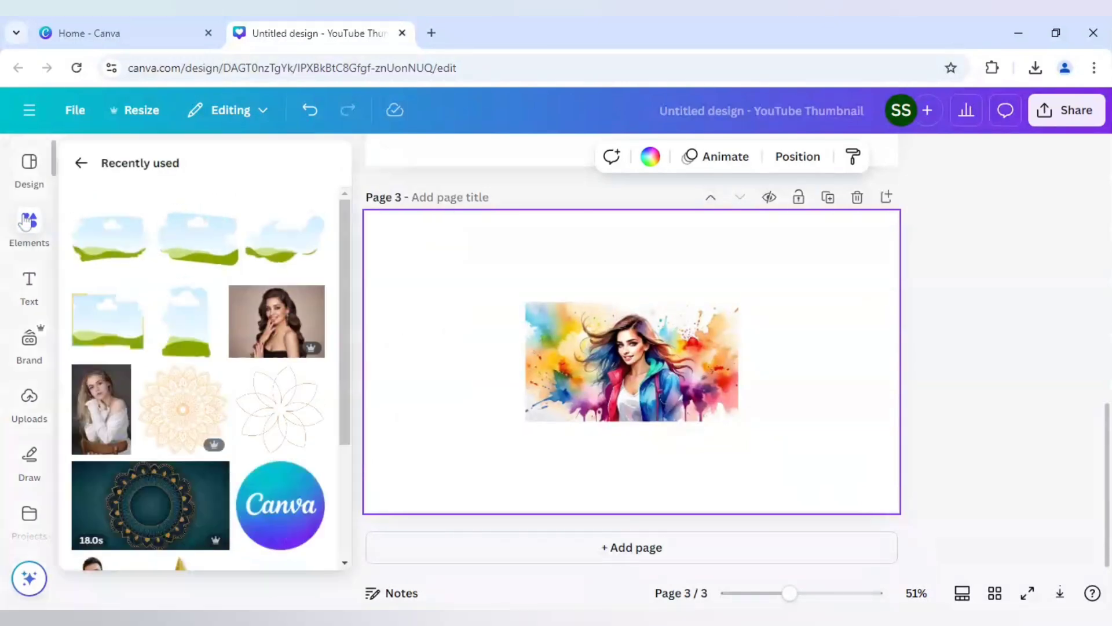
{"action": "left_click", "coordinate": [81, 163]}
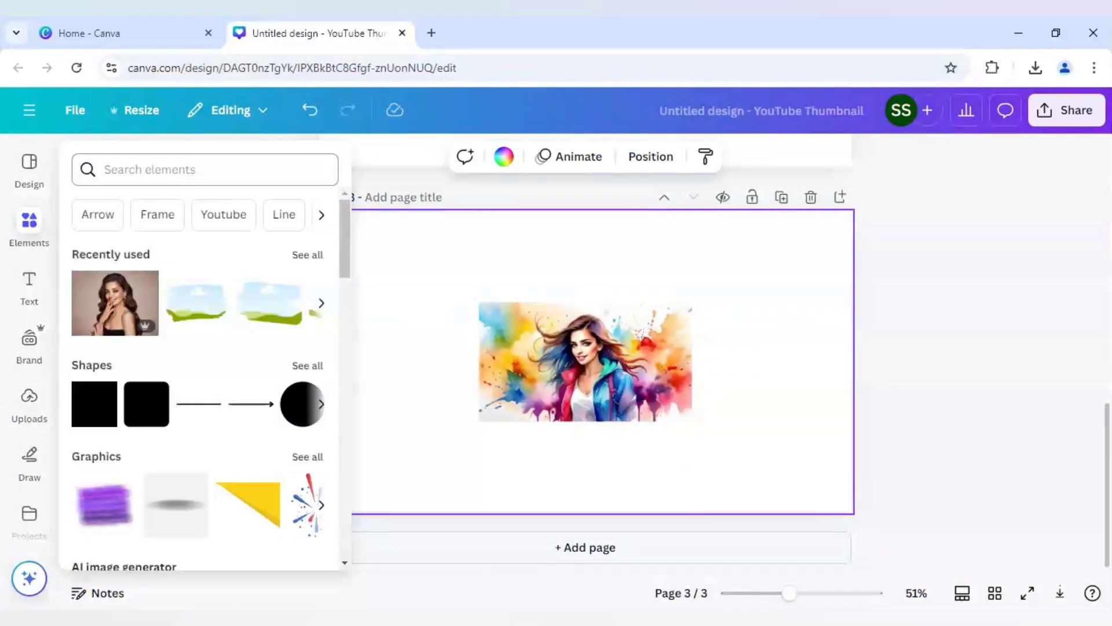
{"action": "scroll", "coordinate": [186, 305], "scroll_direction": "down", "scroll_amount": 7}
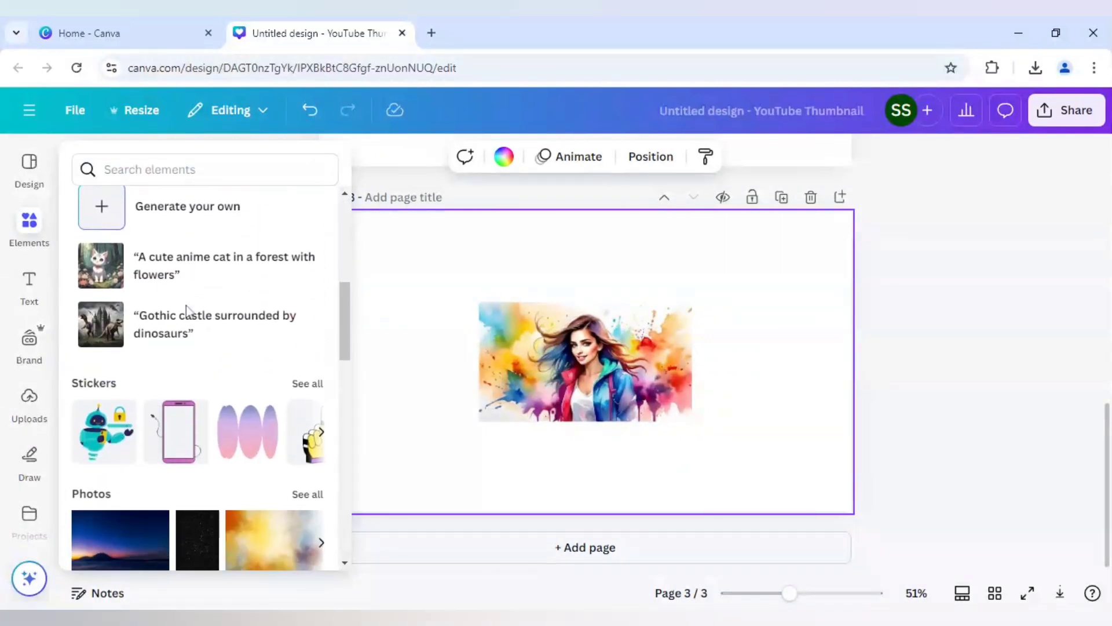
{"action": "scroll", "coordinate": [186, 305], "scroll_direction": "up", "scroll_amount": 7}
{"action": "scroll", "coordinate": [186, 305], "scroll_direction": "down", "scroll_amount": 12}
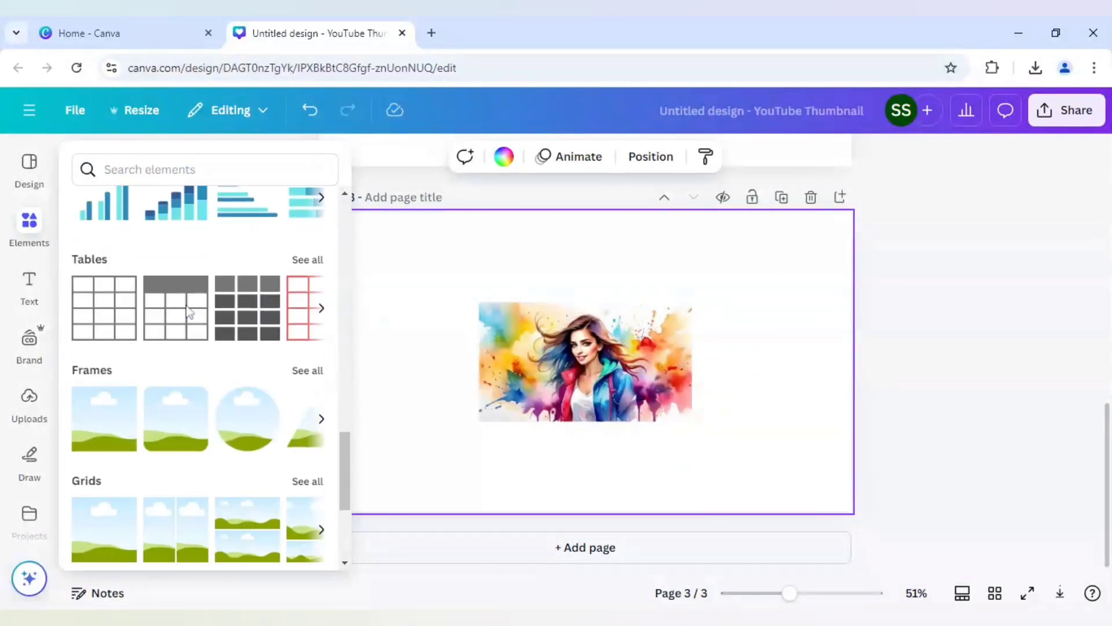
{"action": "left_click", "coordinate": [301, 373]}
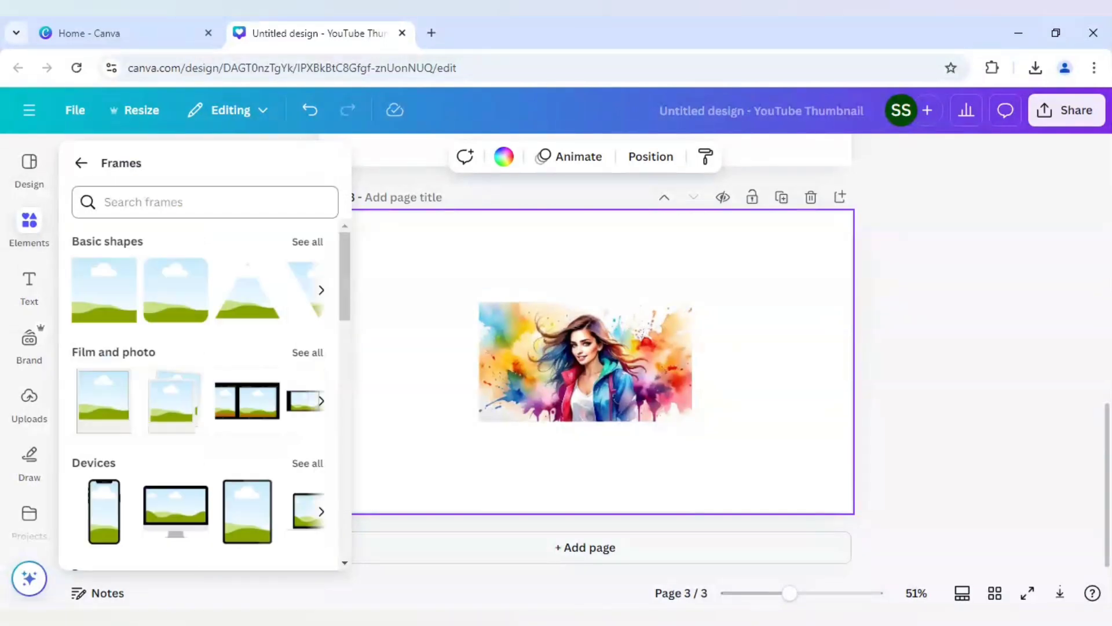
Search the frames for "creative frame"
{"action": "left_click", "coordinate": [205, 202]}
{"action": "type", "text": "c"}
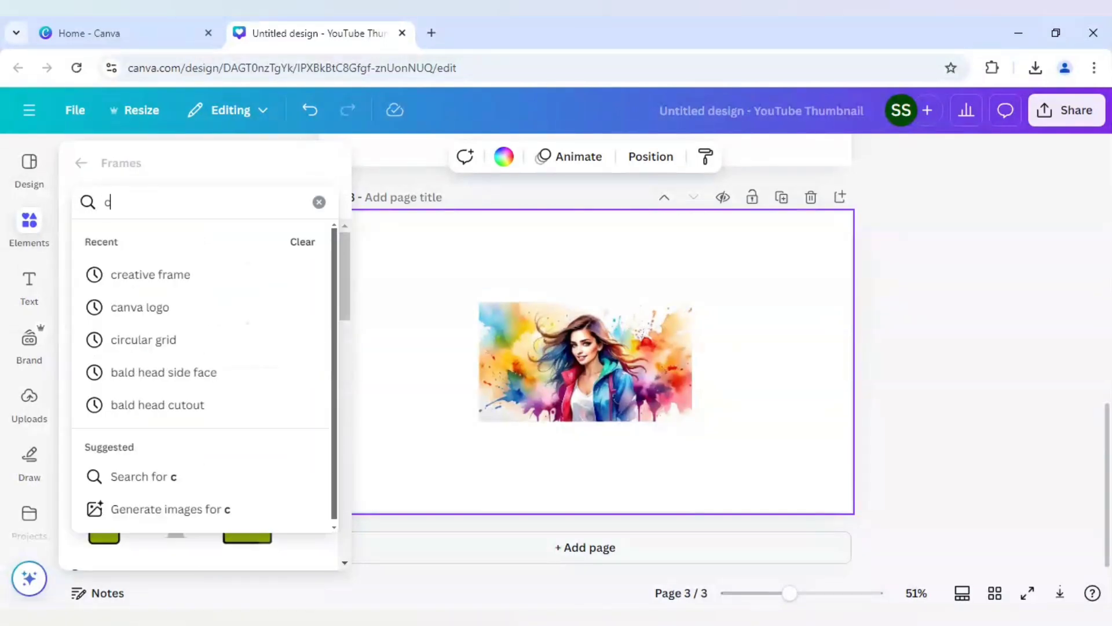
{"action": "type", "text": "reative"}
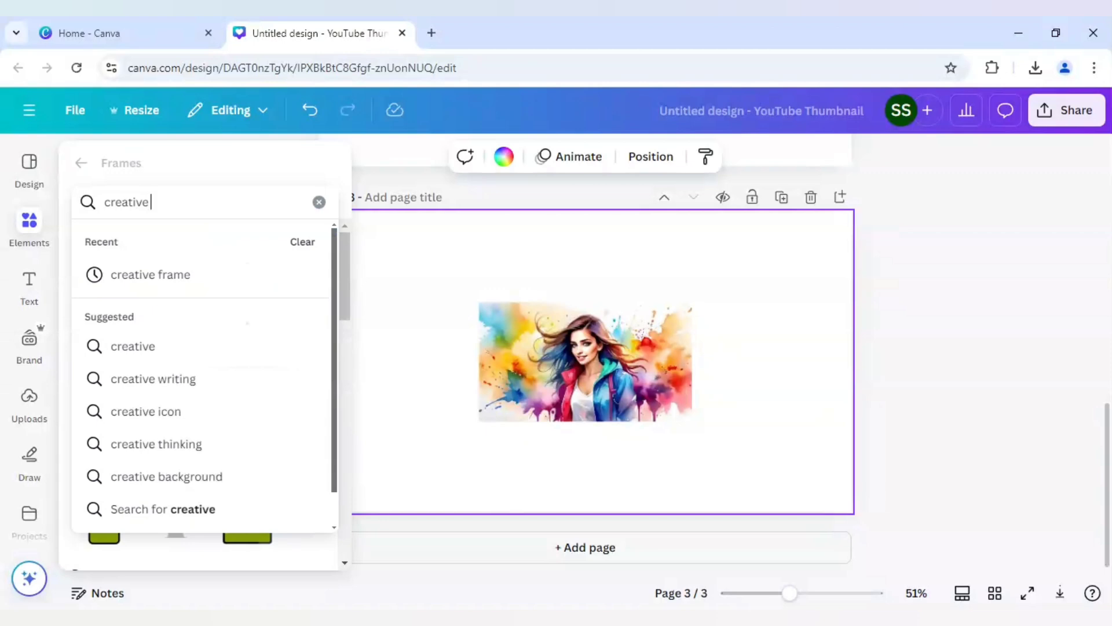
{"action": "type", "text": " frame"}
{"action": "key", "text": "Return"}
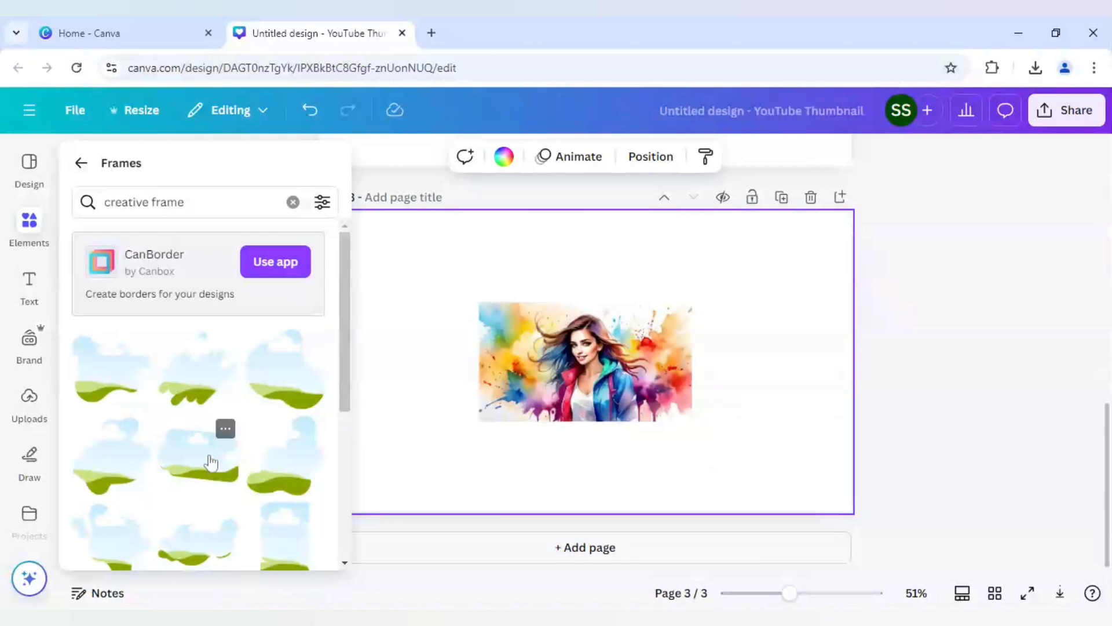
Add the slanted creative frame with rounded, stepped edges to page 3 and fill it with the portrait art
{"action": "left_click", "coordinate": [211, 460]}
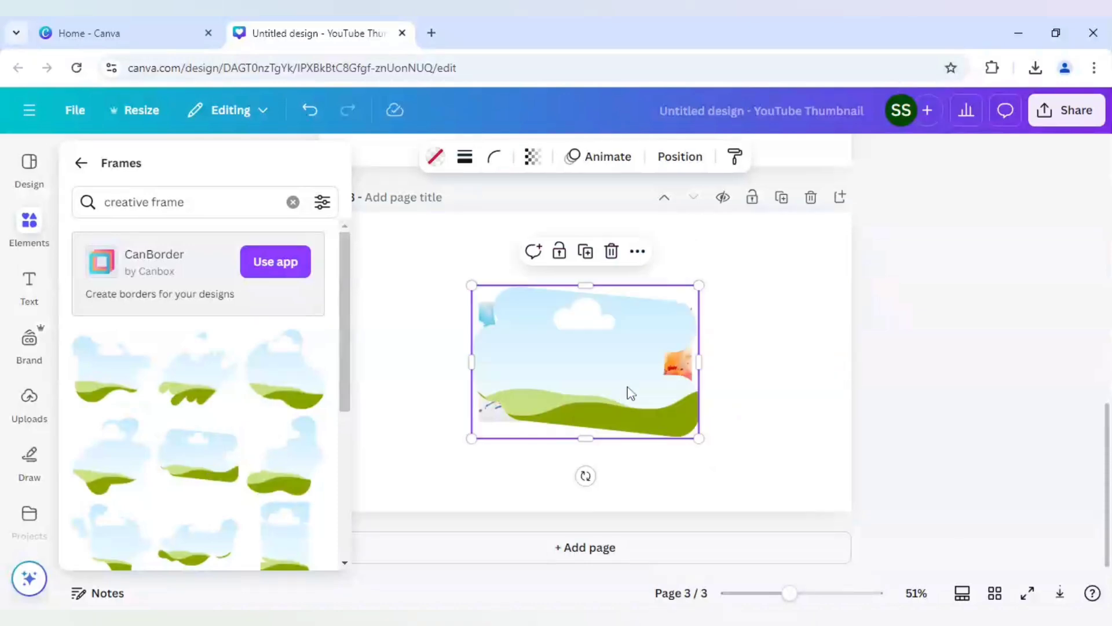
{"action": "left_click_drag", "start_coordinate": [621, 397], "coordinate": [588, 385]}
{"action": "left_click", "coordinate": [684, 376]}
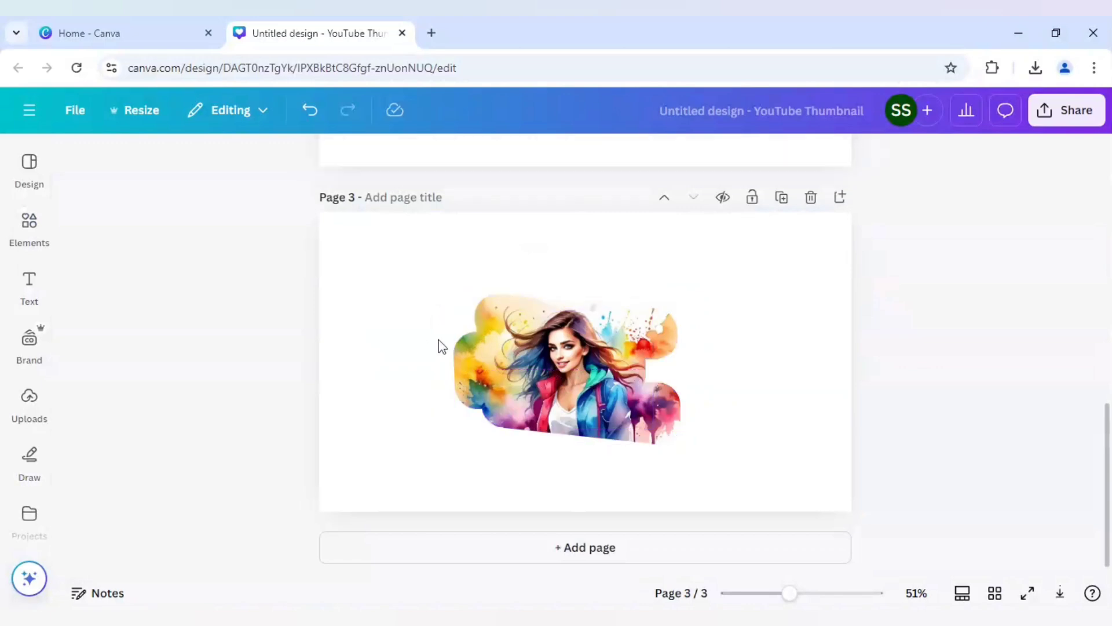
Enlarge the framed portrait on page 3 and centre it horizontally on the page
{"action": "left_click", "coordinate": [502, 359]}
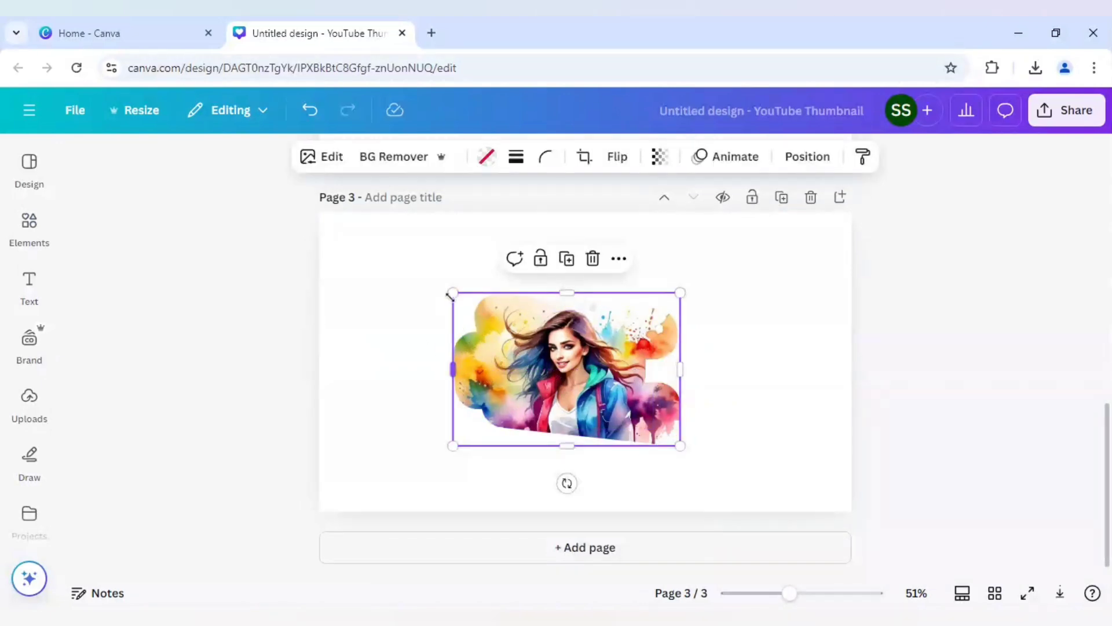
{"action": "left_click_drag", "start_coordinate": [451, 296], "coordinate": [414, 269]}
{"action": "left_click_drag", "start_coordinate": [597, 373], "coordinate": [629, 373]}
{"action": "left_click_drag", "start_coordinate": [451, 270], "coordinate": [418, 244]}
{"action": "left_click_drag", "start_coordinate": [527, 347], "coordinate": [545, 351]}
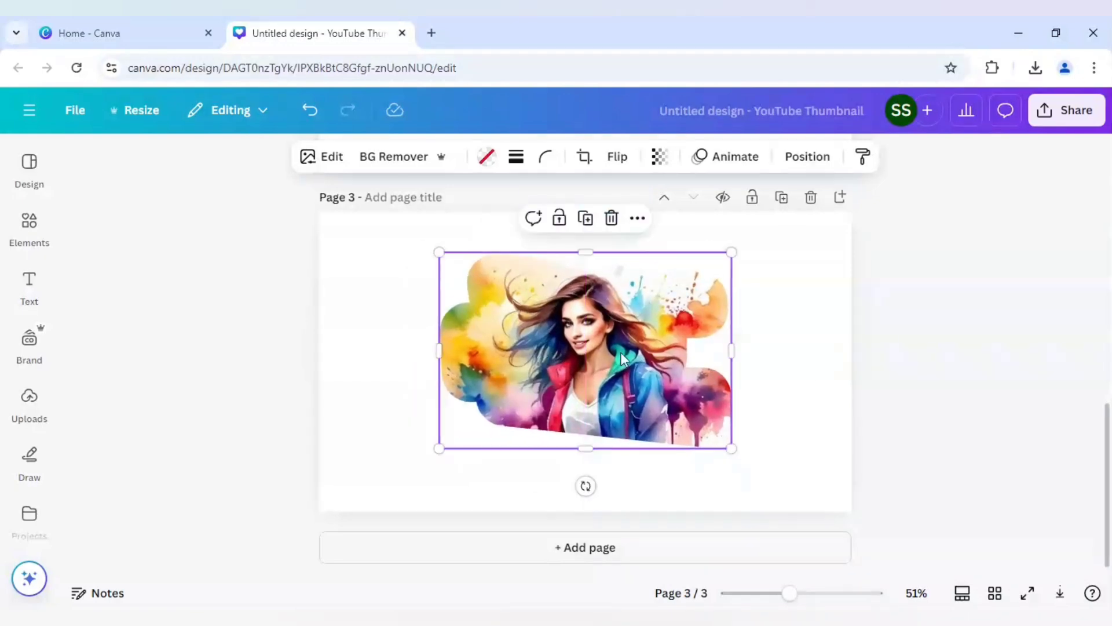
{"action": "left_click", "coordinate": [816, 390]}
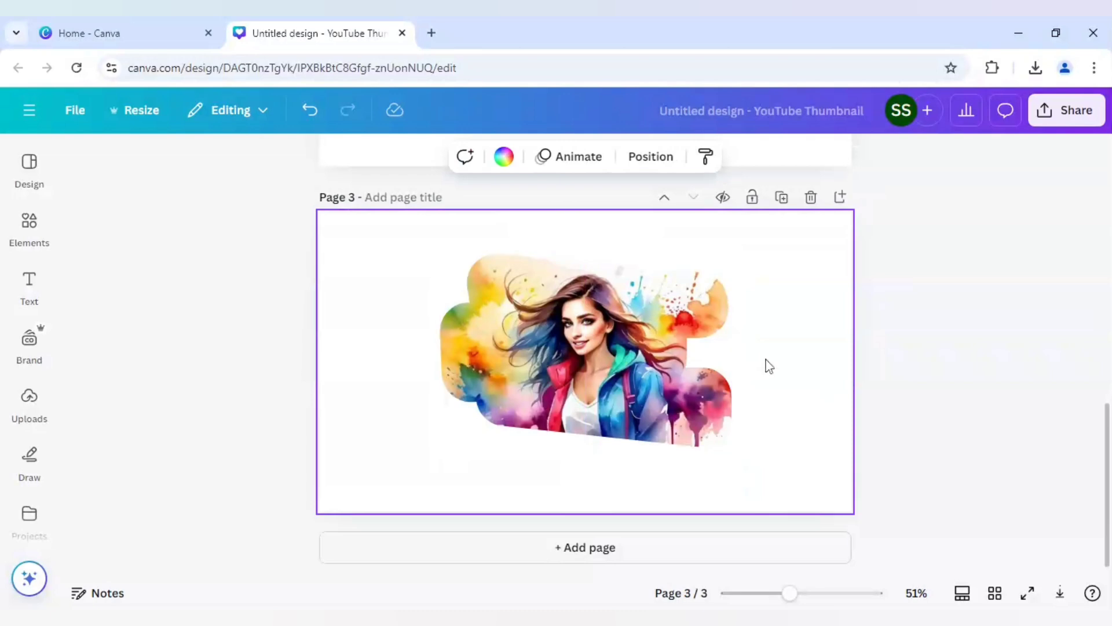
Download the framed portrait design as a PNG with a transparent background
{"action": "left_click", "coordinate": [1066, 113]}
{"action": "left_click", "coordinate": [833, 442]}
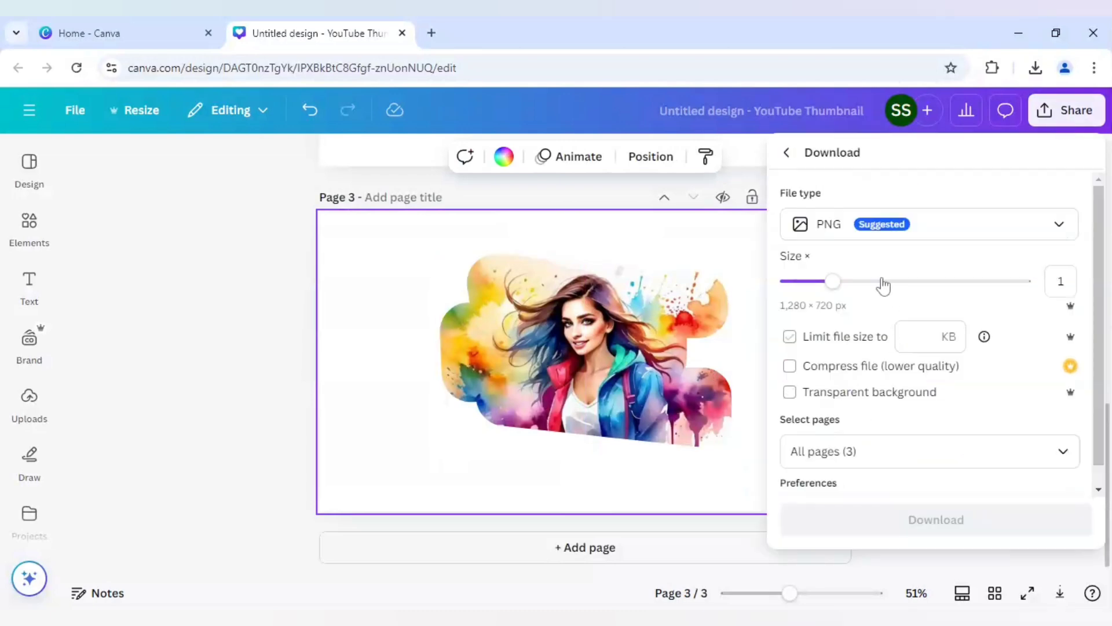
{"action": "left_click", "coordinate": [790, 393]}
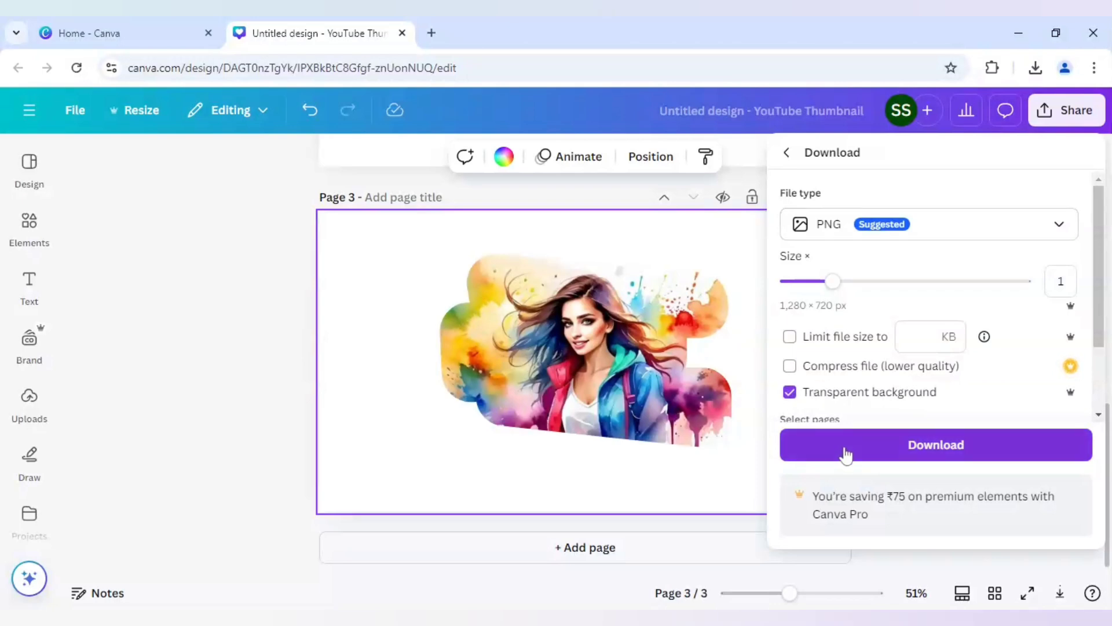
{"action": "left_click", "coordinate": [845, 454]}
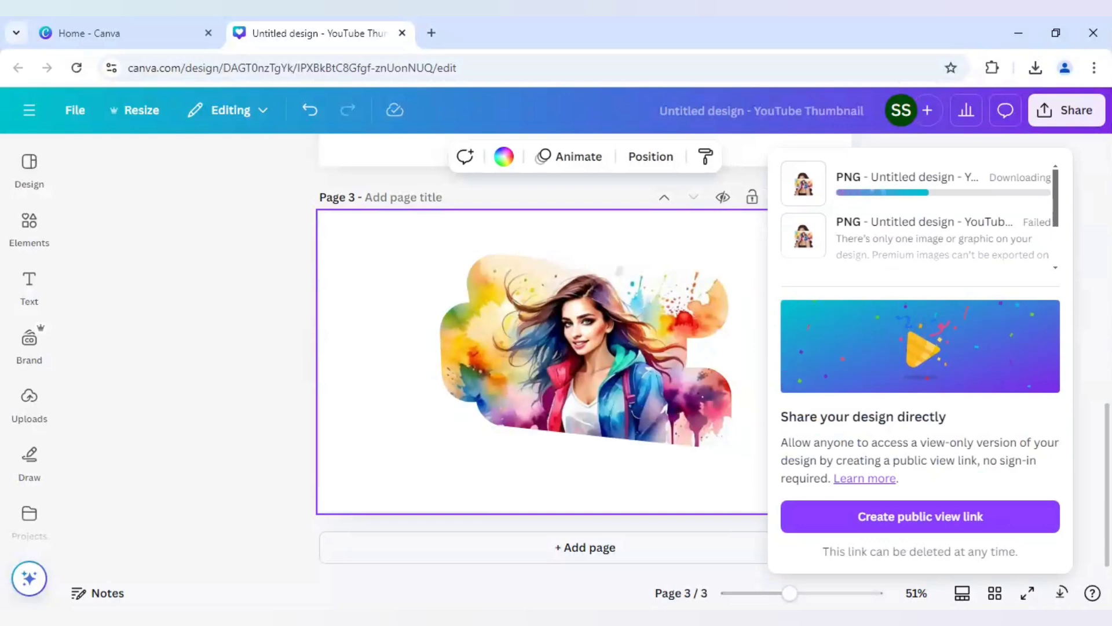
{"action": "left_click", "coordinate": [296, 397]}
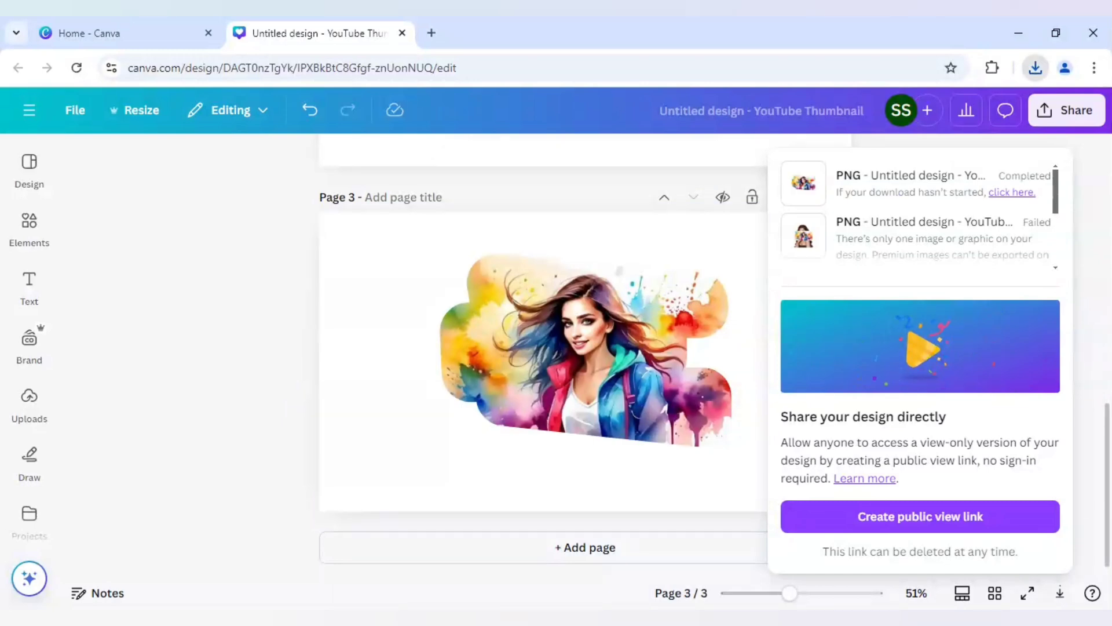
{"action": "left_click", "coordinate": [1083, 271]}
Add a fourth page and paste the downloaded framed portrait image onto it
{"action": "left_click", "coordinate": [669, 548]}
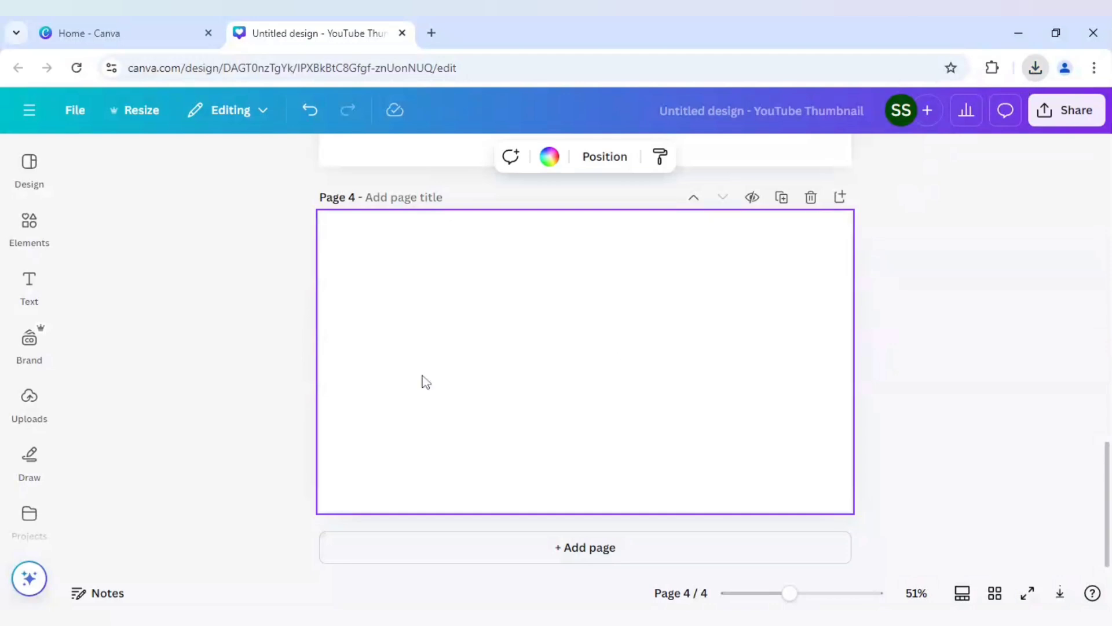
{"action": "key", "text": "ctrl+v"}
{"action": "left_click", "coordinate": [273, 393]}
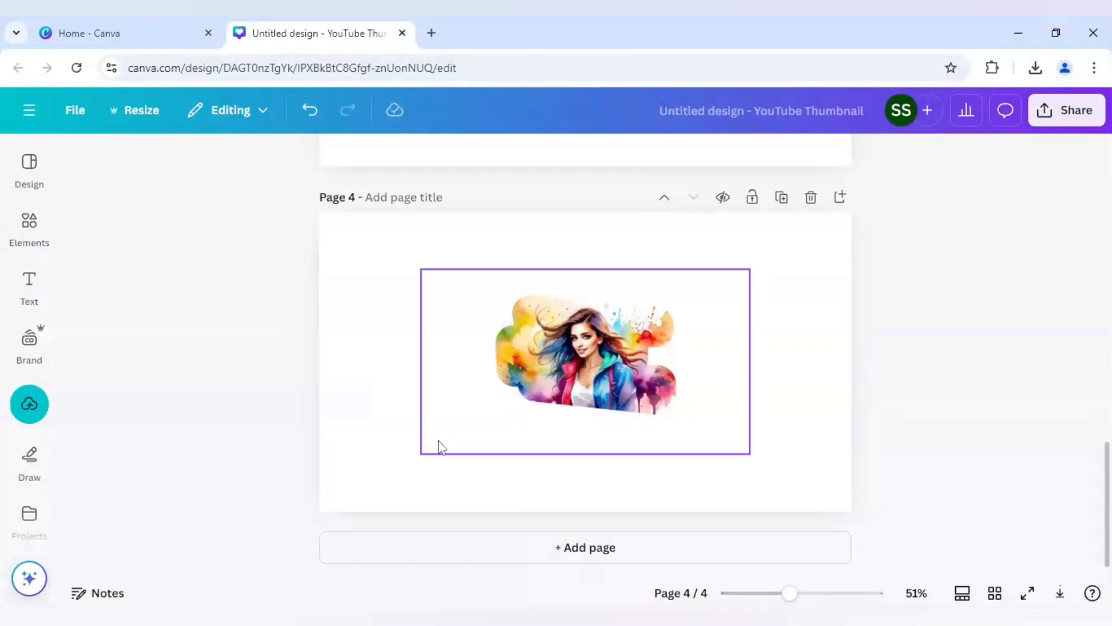
Crop the empty margins on both sides of the framed portrait image on page 4
{"action": "left_click", "coordinate": [462, 401]}
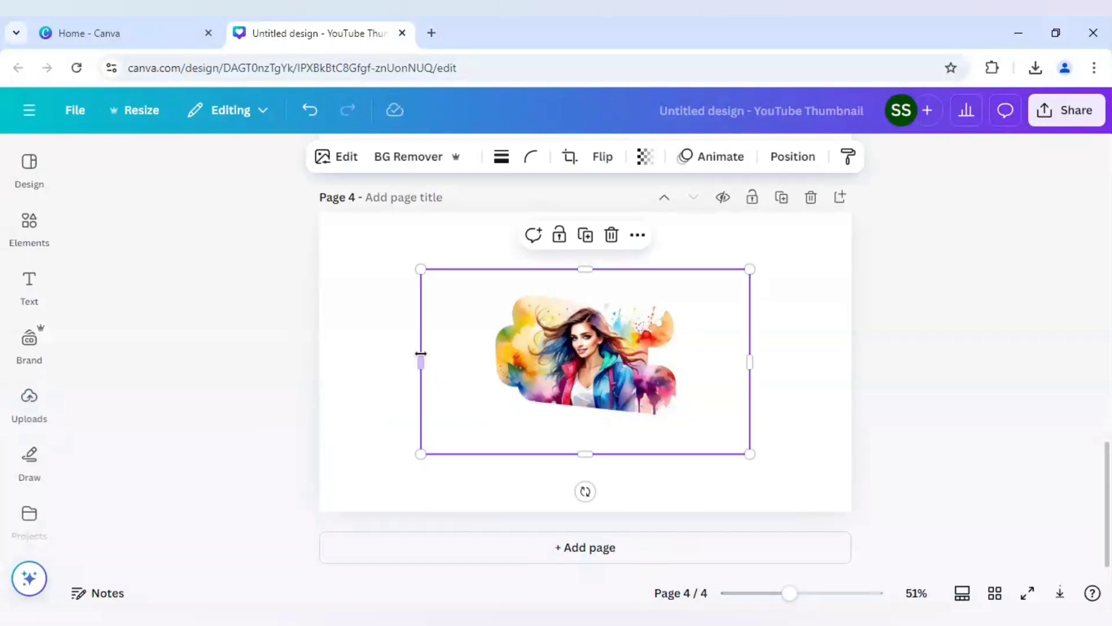
{"action": "left_click_drag", "start_coordinate": [421, 360], "coordinate": [512, 368]}
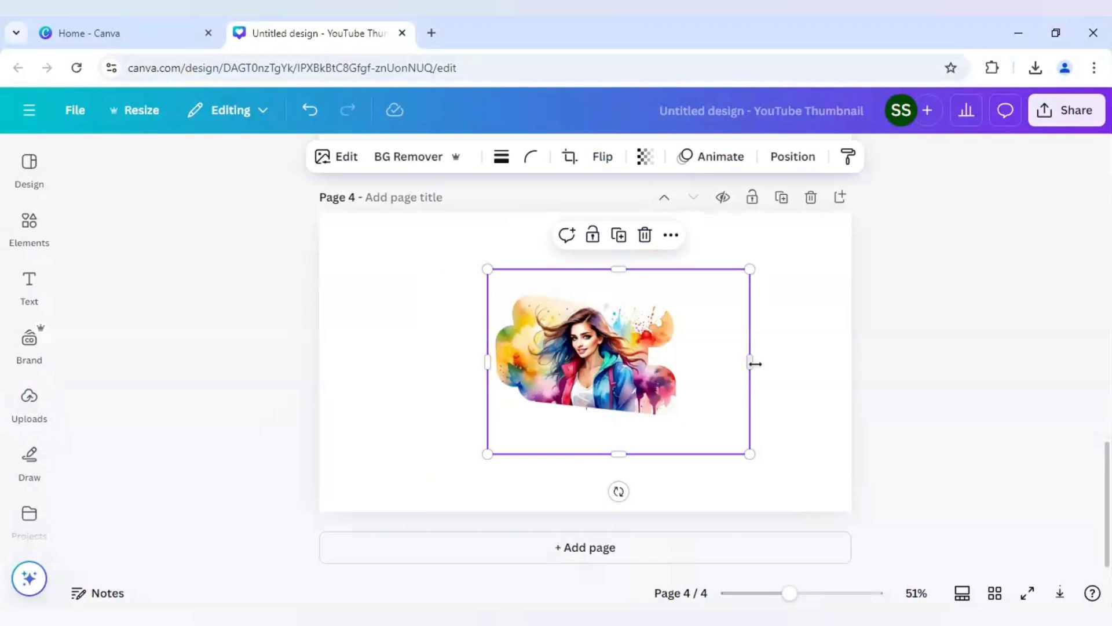
{"action": "left_click_drag", "start_coordinate": [754, 363], "coordinate": [687, 363]}
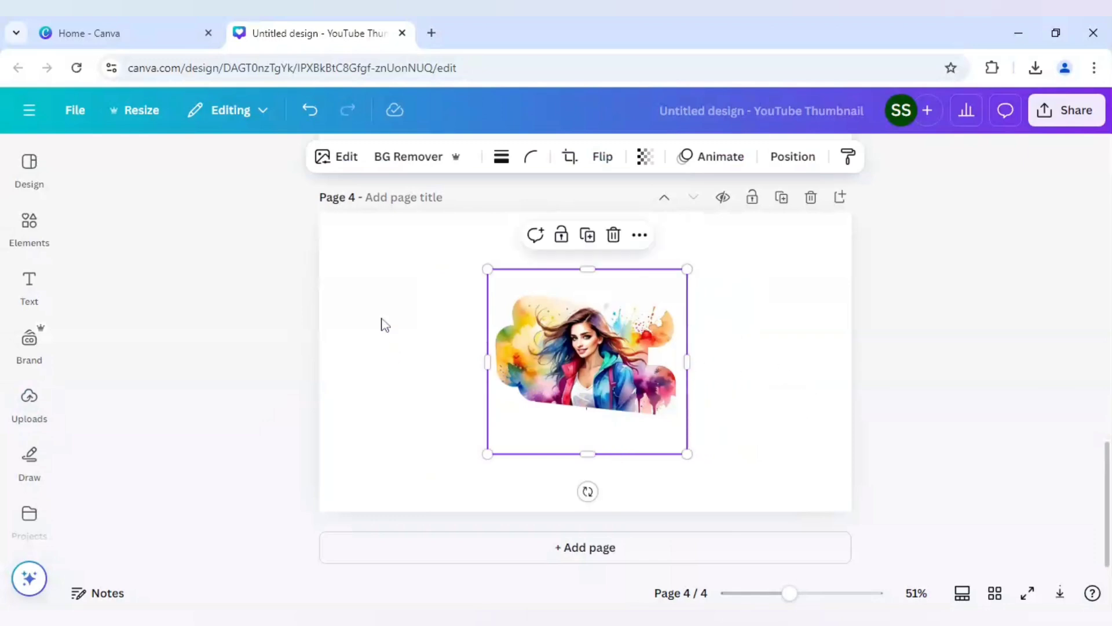
{"action": "left_click", "coordinate": [381, 325]}
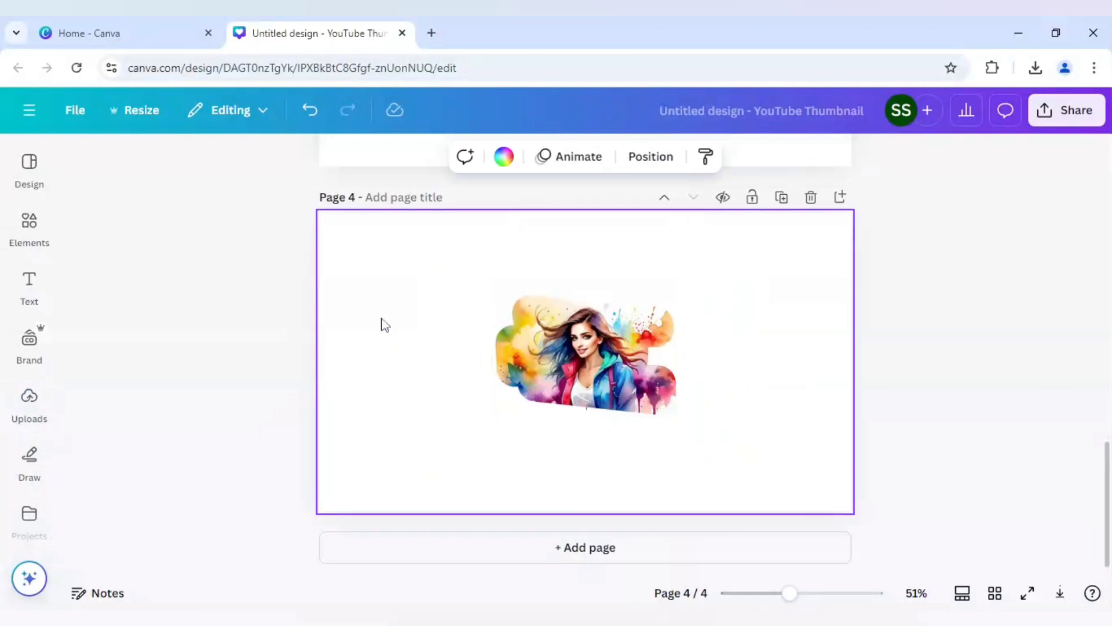
Set page 4's background to black and remove the white background from the framed portrait image
{"action": "left_click", "coordinate": [504, 157]}
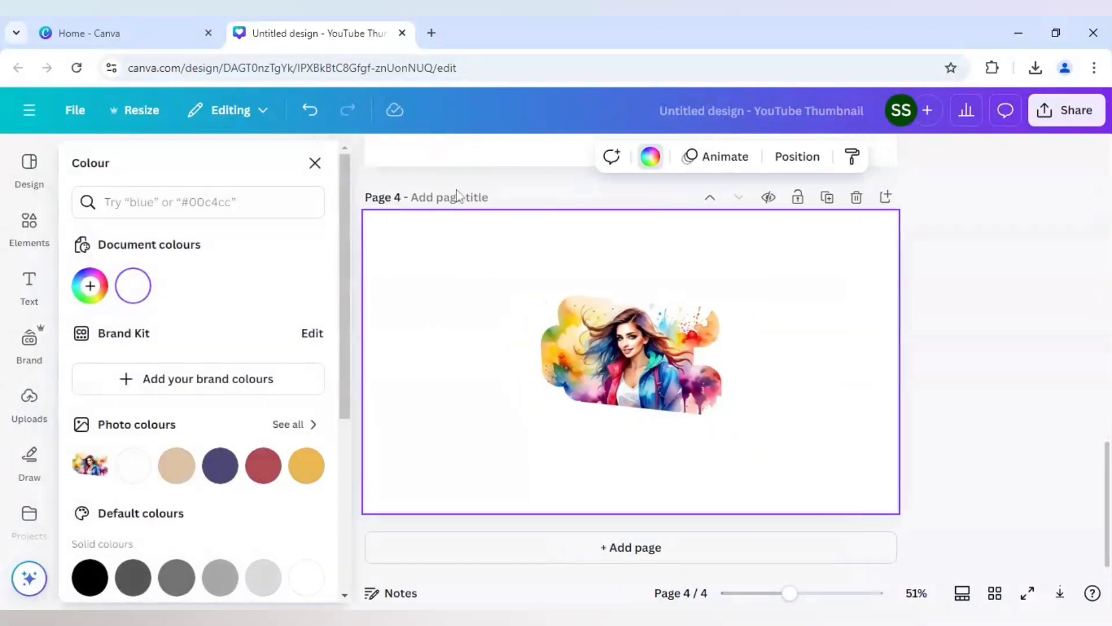
{"action": "left_click", "coordinate": [96, 572]}
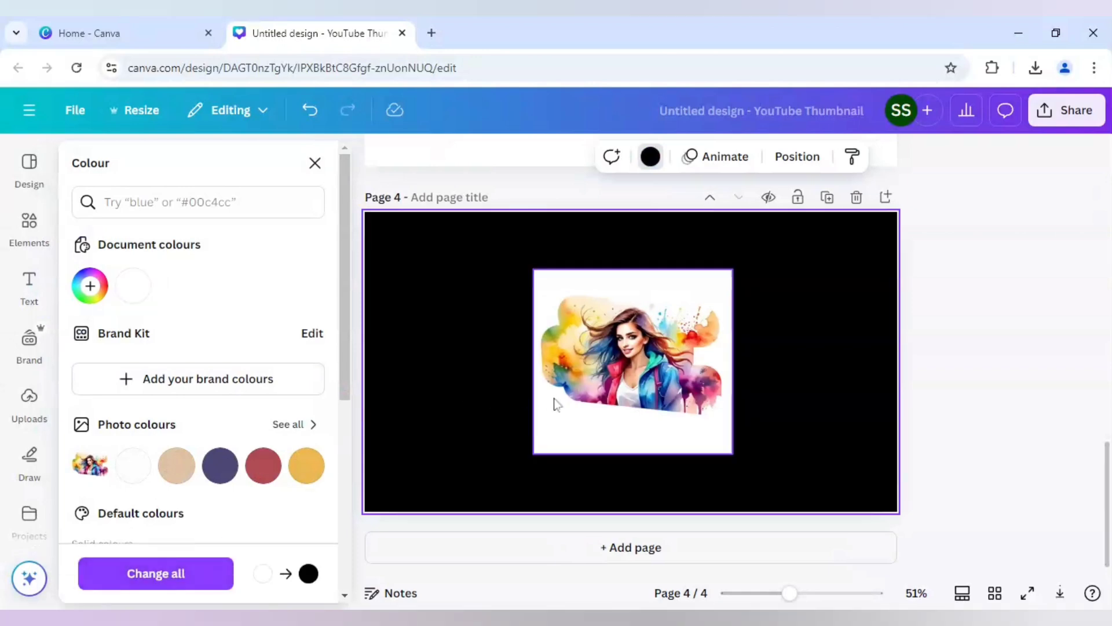
{"action": "left_click", "coordinate": [555, 403]}
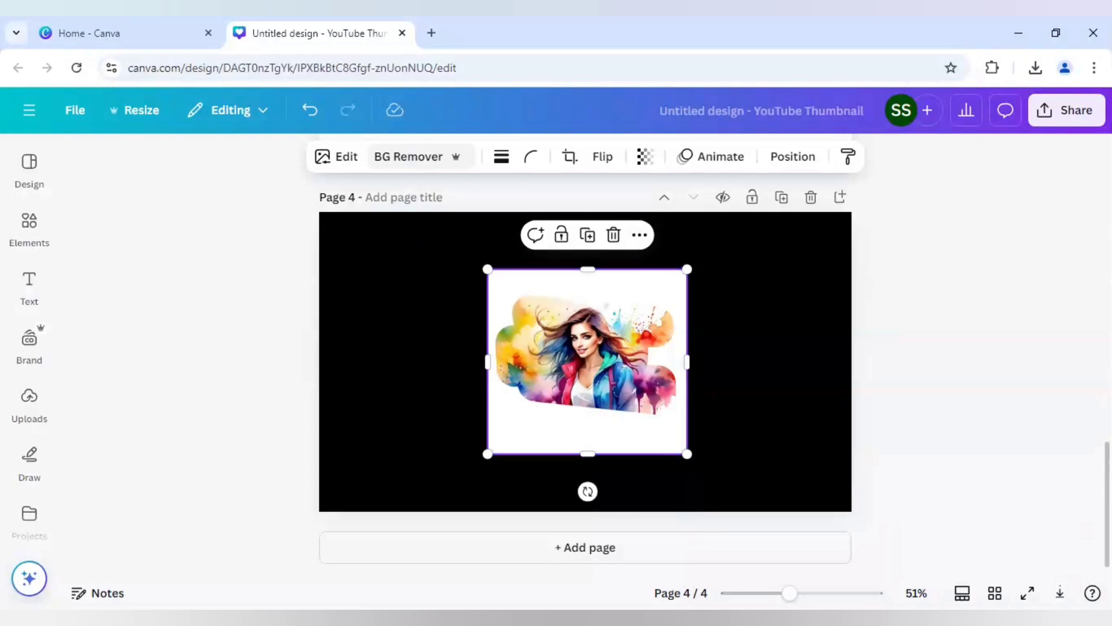
{"action": "left_click", "coordinate": [409, 156]}
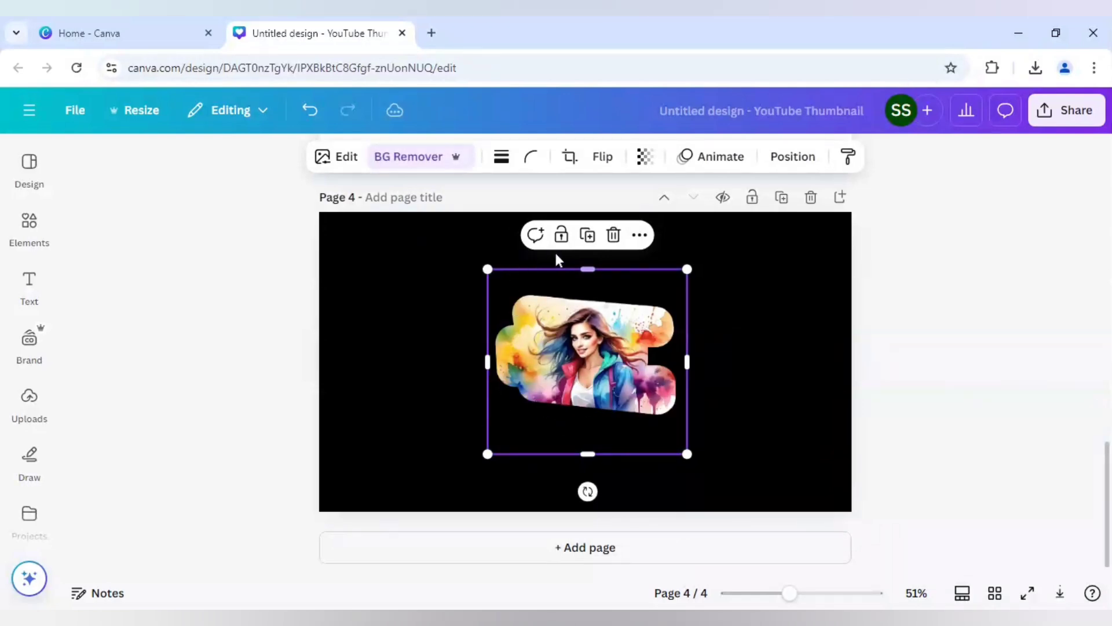
Duplicate the framed portrait on page 4 and place the copy to the lower right of the original
{"action": "left_click", "coordinate": [588, 238]}
{"action": "left_click_drag", "start_coordinate": [602, 345], "coordinate": [754, 389]}
Apply the Outline shadow effect to the original framed portrait on page 4
{"action": "left_click", "coordinate": [578, 357]}
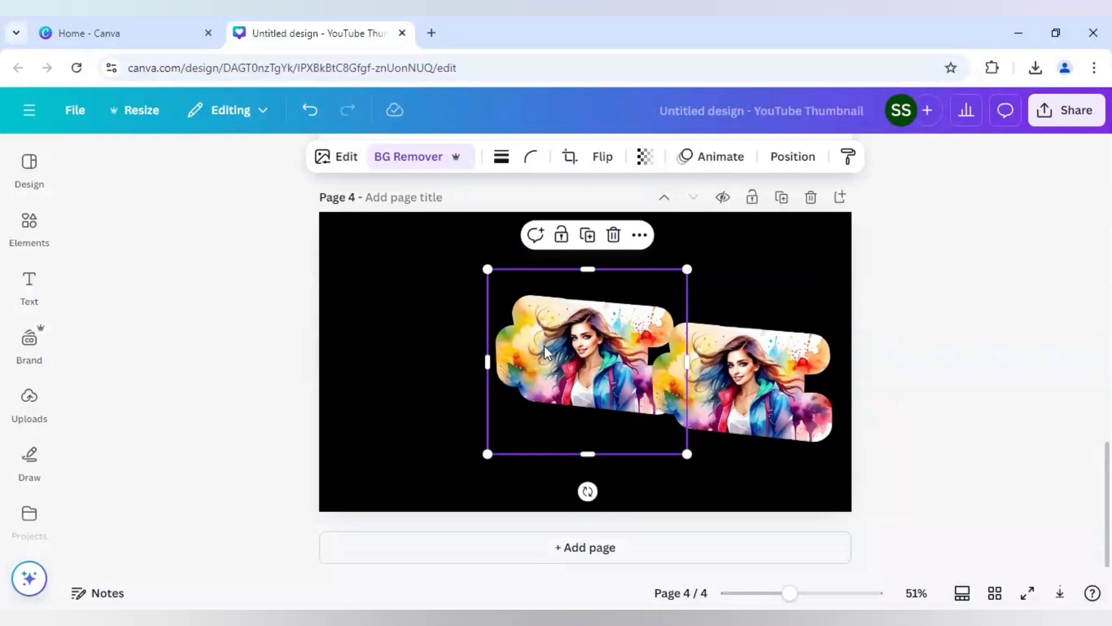
{"action": "left_click", "coordinate": [342, 159]}
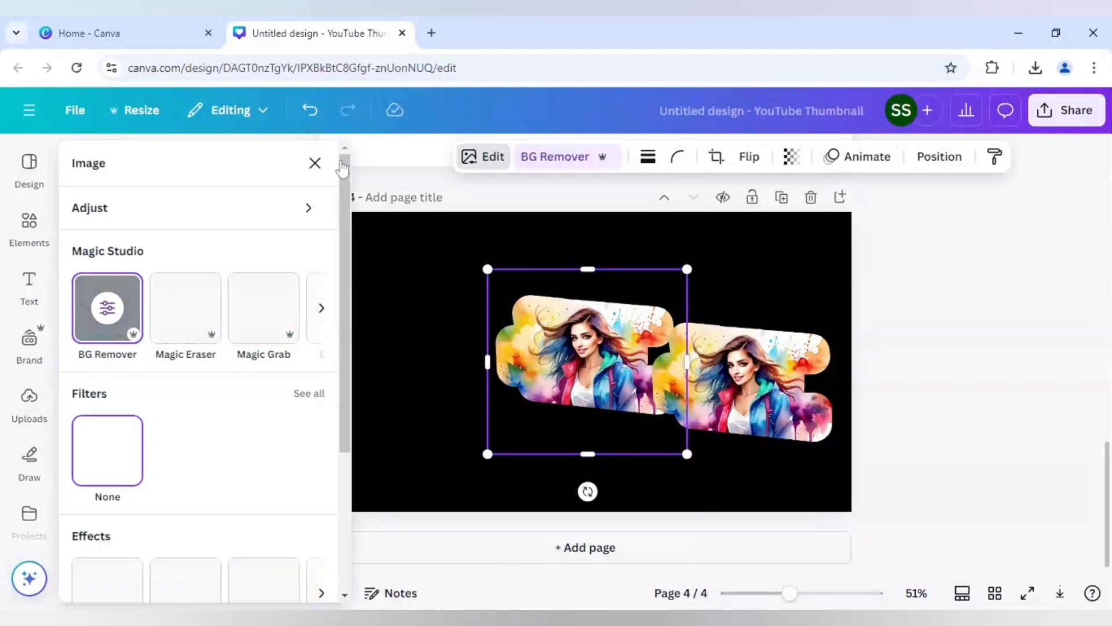
{"action": "scroll", "coordinate": [240, 384], "scroll_direction": "down", "scroll_amount": 2}
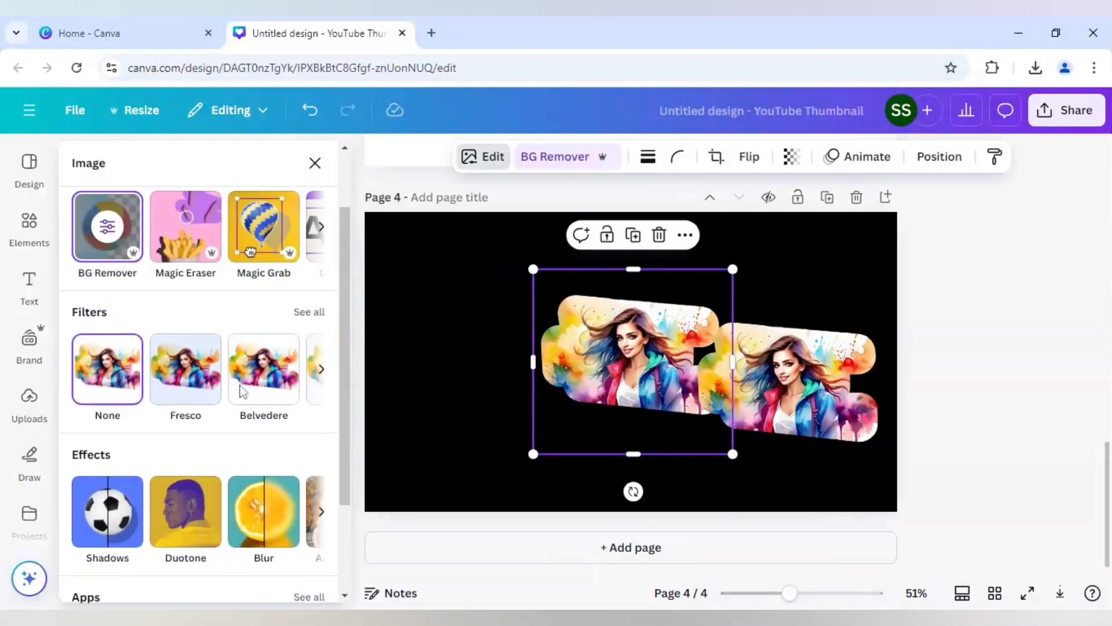
{"action": "left_click", "coordinate": [132, 512]}
{"action": "left_click", "coordinate": [278, 363]}
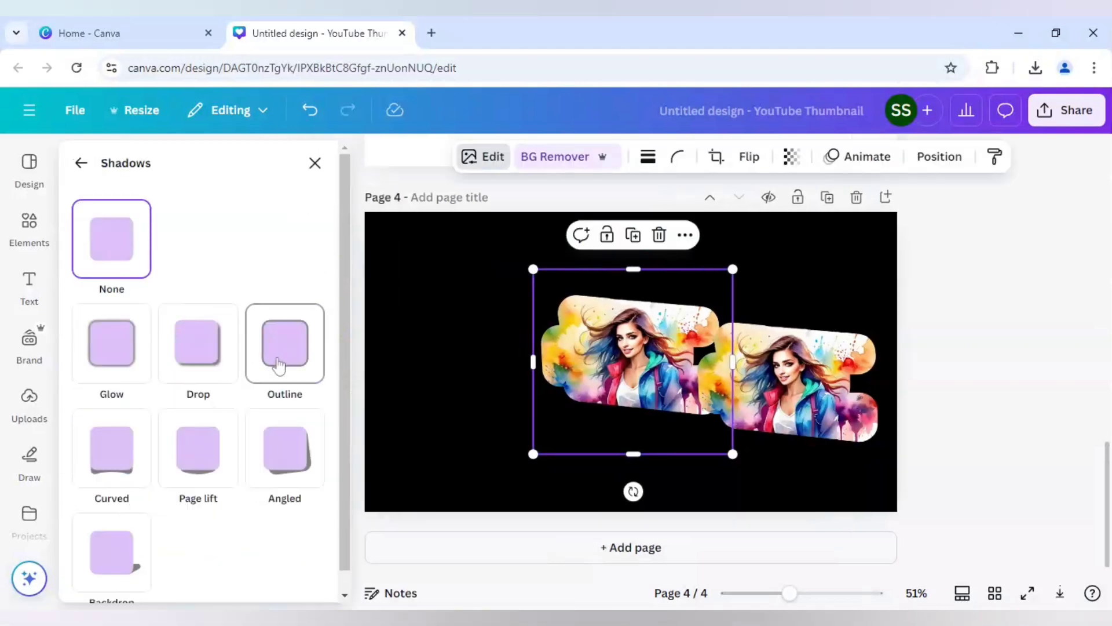
{"action": "scroll", "coordinate": [278, 363], "scroll_direction": "down", "scroll_amount": 4}
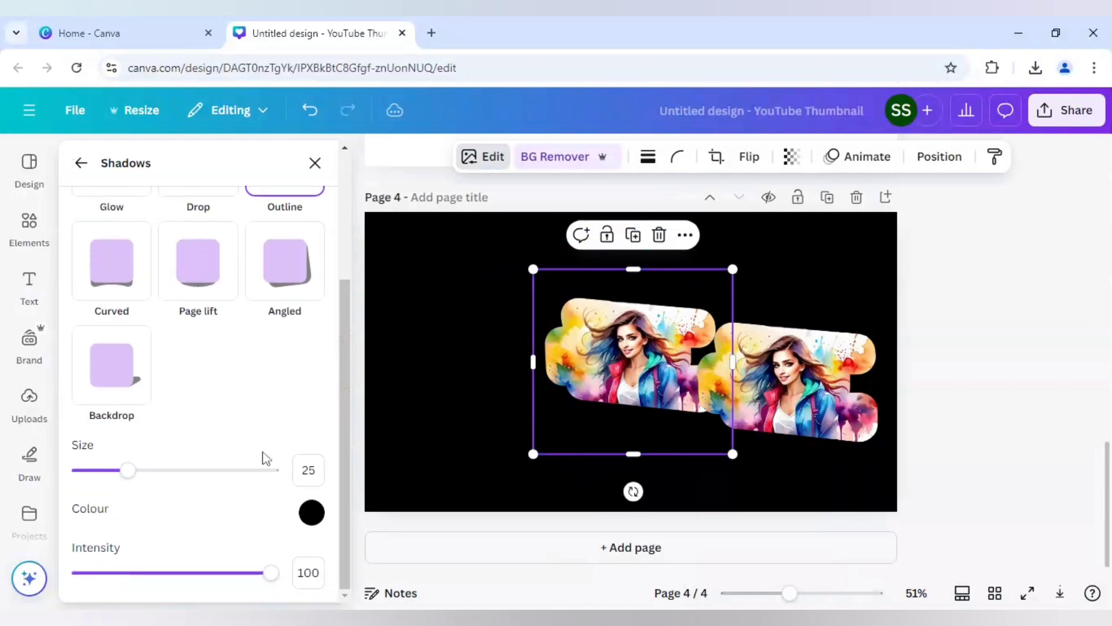
Set the original portrait's outline colour to white and its size to 15
{"action": "left_click", "coordinate": [313, 512]}
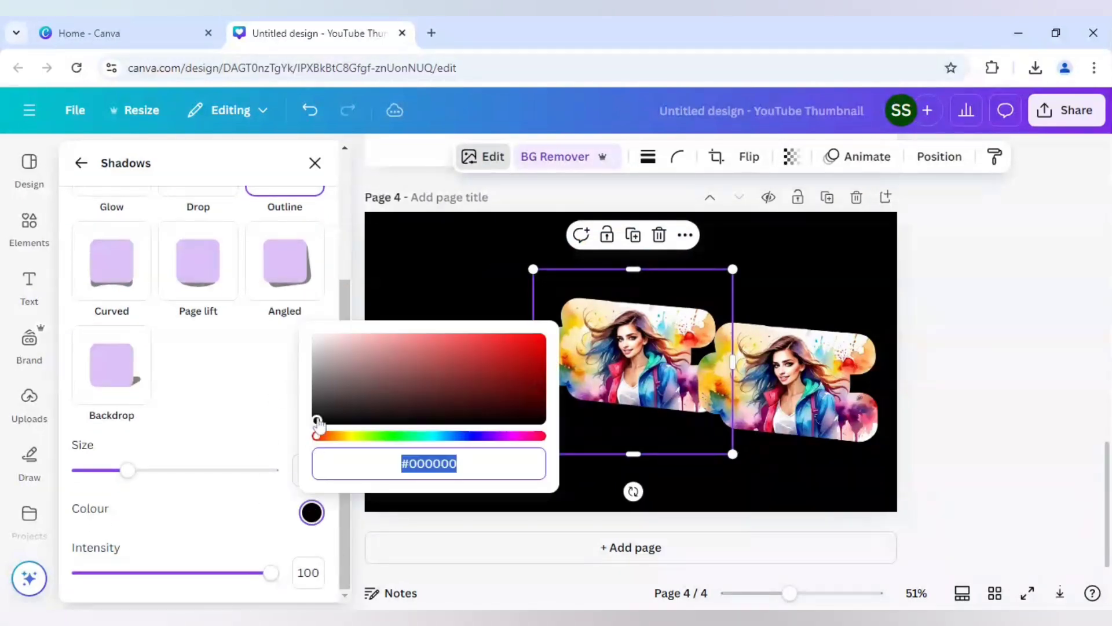
{"action": "left_click_drag", "start_coordinate": [316, 423], "coordinate": [307, 326]}
{"action": "left_click", "coordinate": [249, 500]}
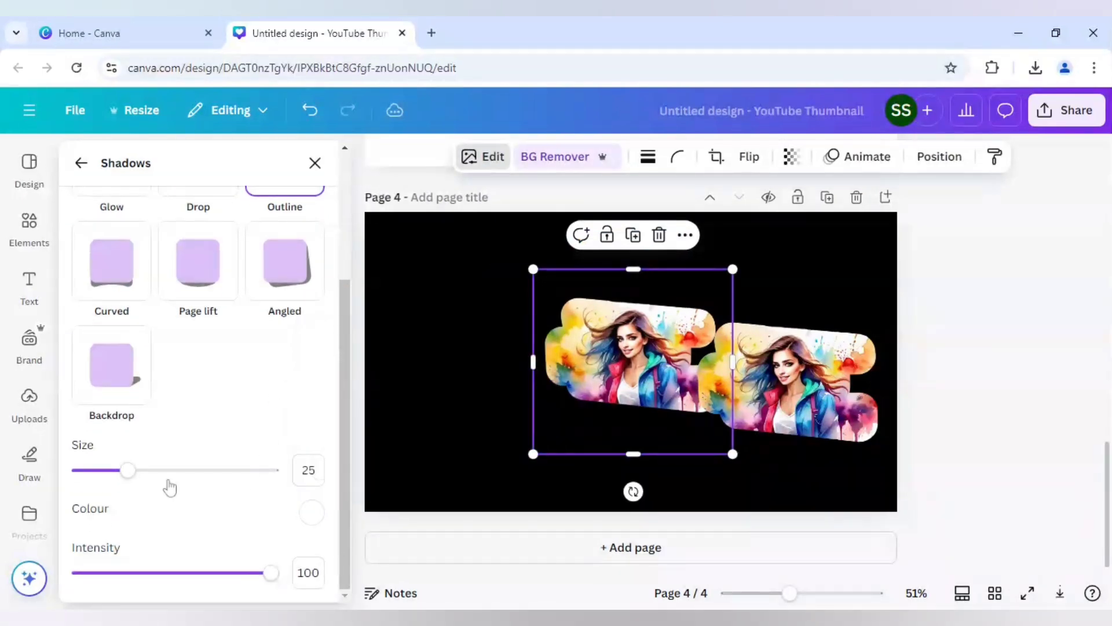
{"action": "left_click_drag", "start_coordinate": [128, 471], "coordinate": [108, 470]}
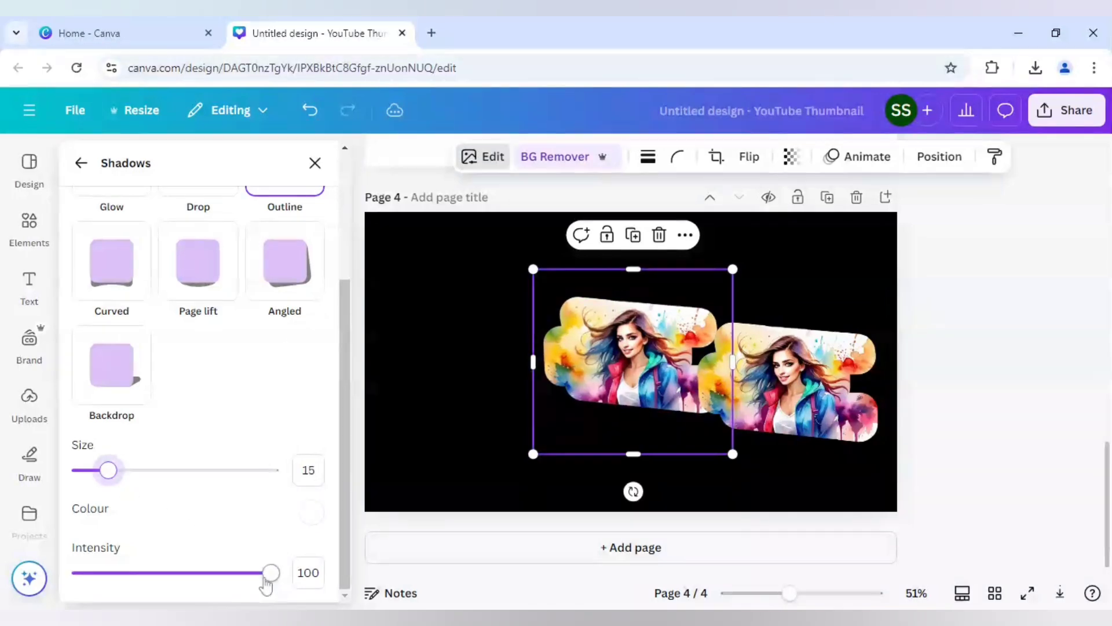
{"action": "left_click", "coordinate": [954, 418]}
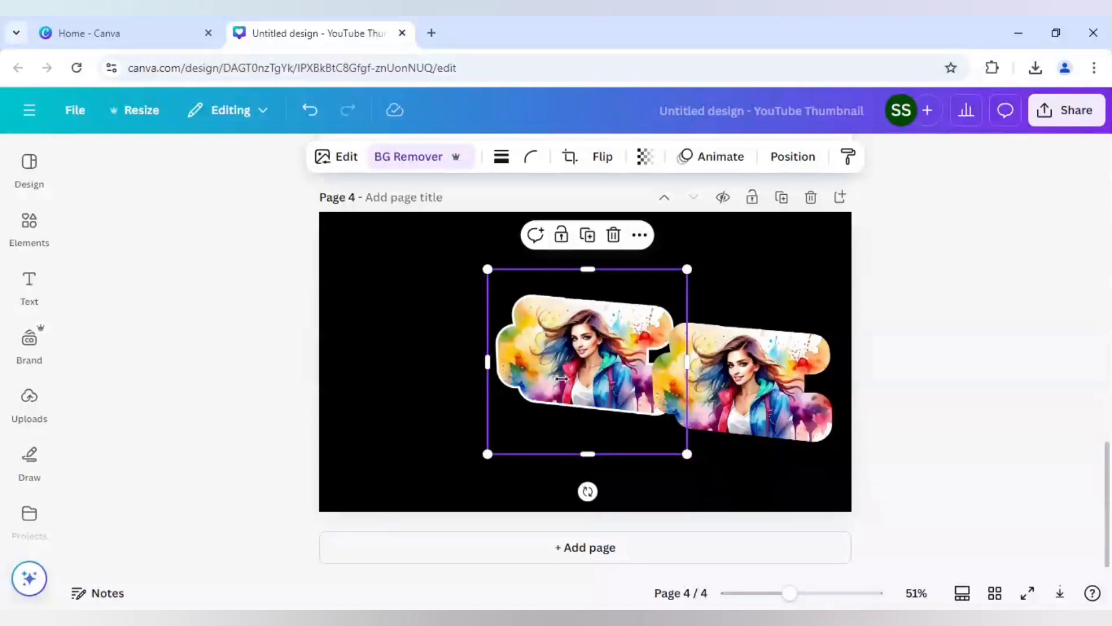
Apply a Custom duotone to the duplicate portrait with both highlights and shadows set to black
{"action": "left_click", "coordinate": [800, 385]}
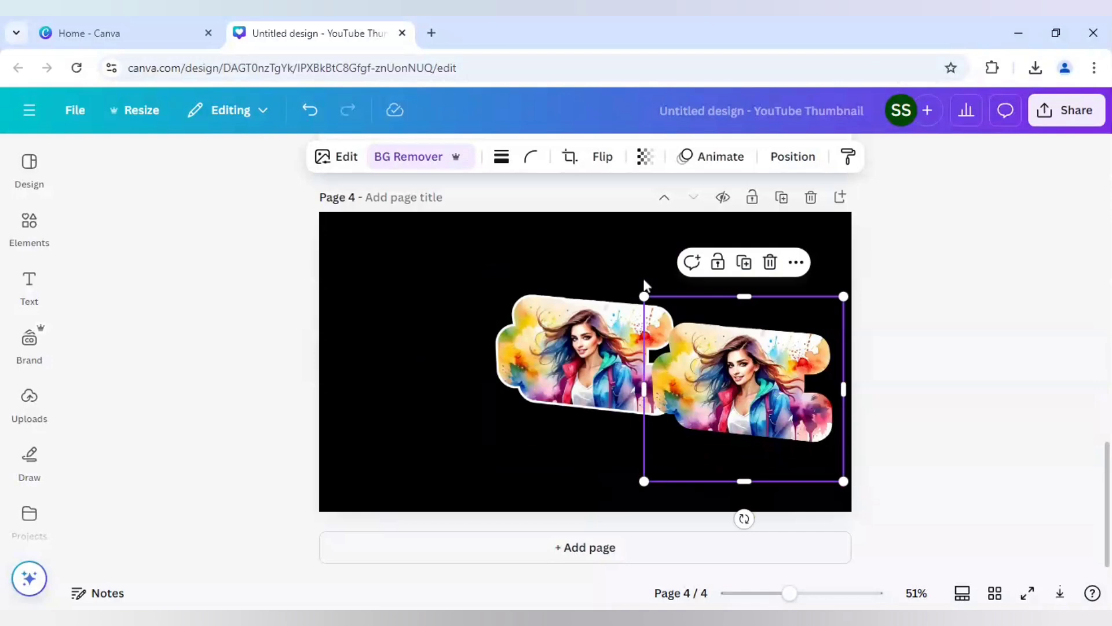
{"action": "left_click", "coordinate": [329, 167]}
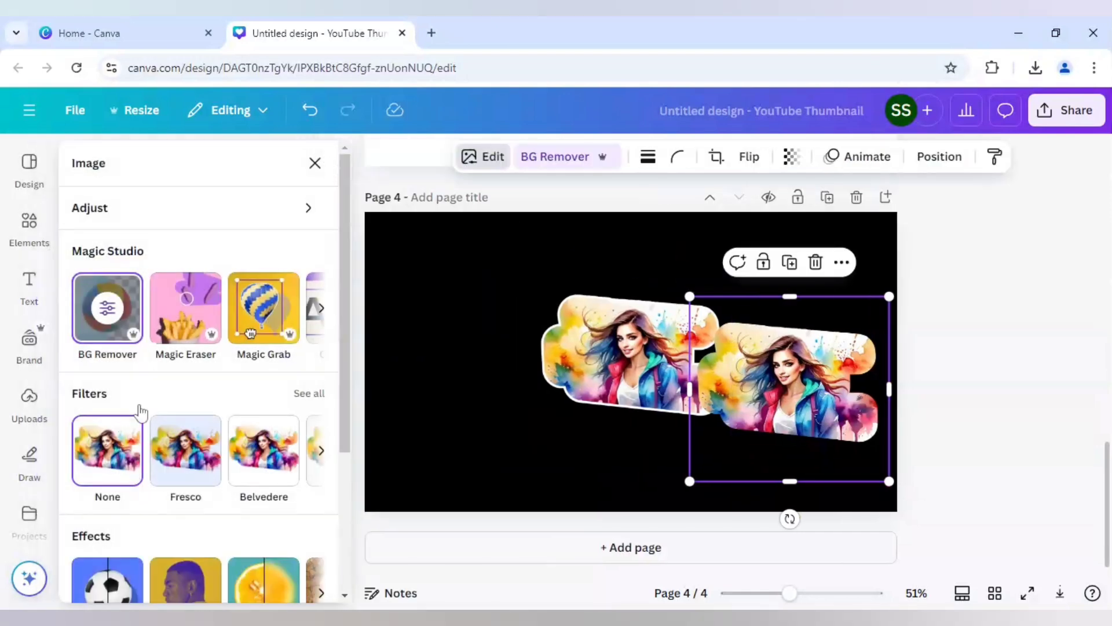
{"action": "scroll", "coordinate": [153, 452], "scroll_direction": "down", "scroll_amount": 2}
{"action": "left_click", "coordinate": [174, 502]}
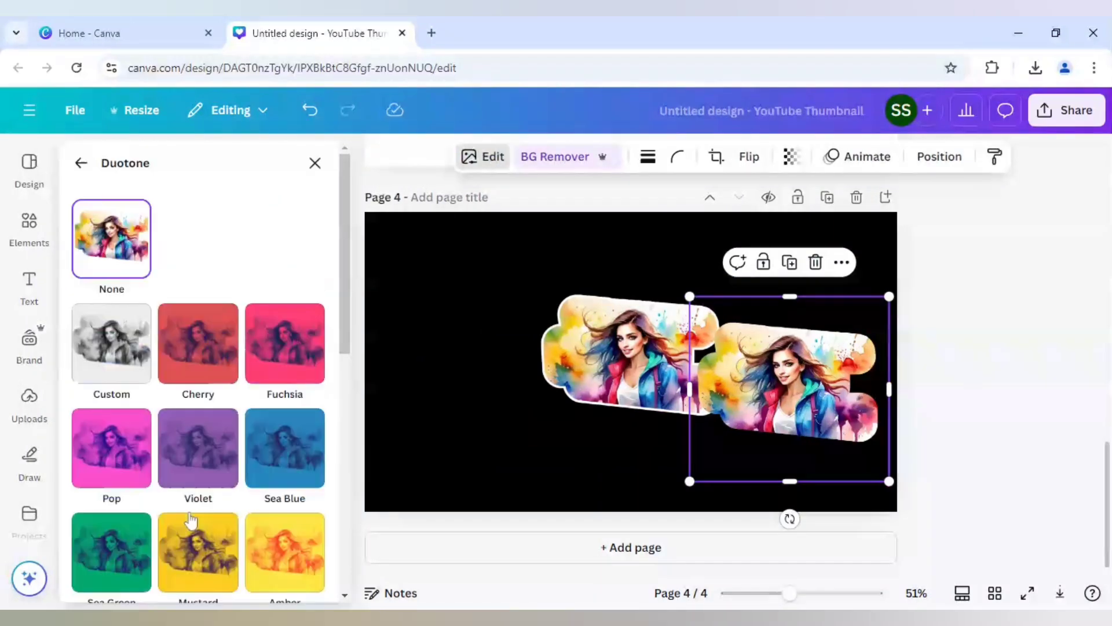
{"action": "left_click", "coordinate": [128, 365]}
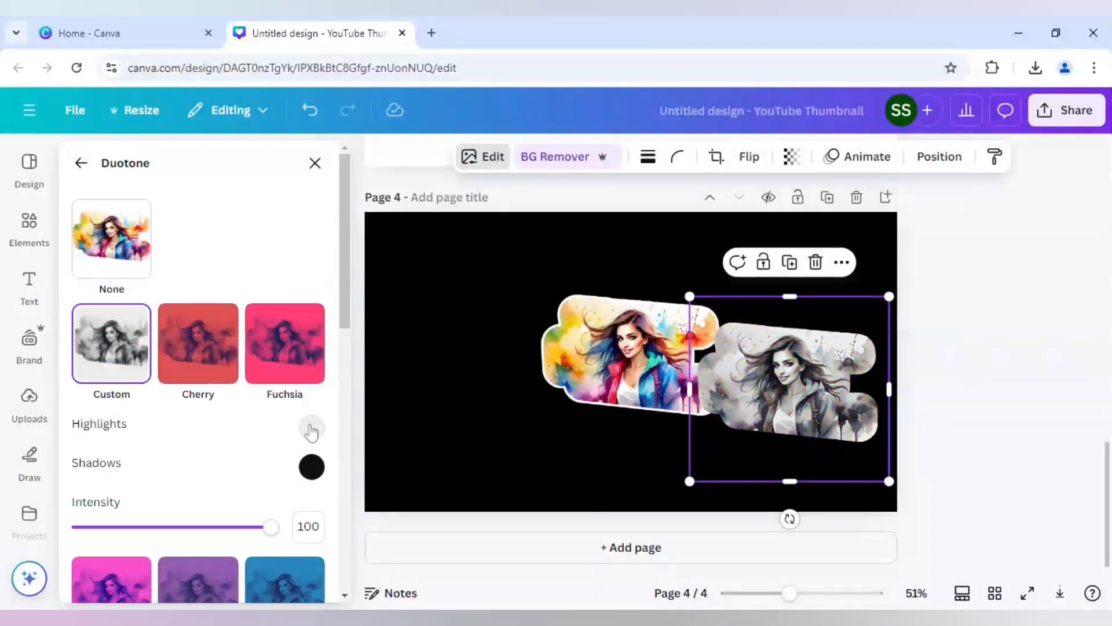
{"action": "left_click", "coordinate": [312, 429]}
{"action": "left_click_drag", "start_coordinate": [319, 265], "coordinate": [315, 398]}
{"action": "left_click", "coordinate": [311, 466]}
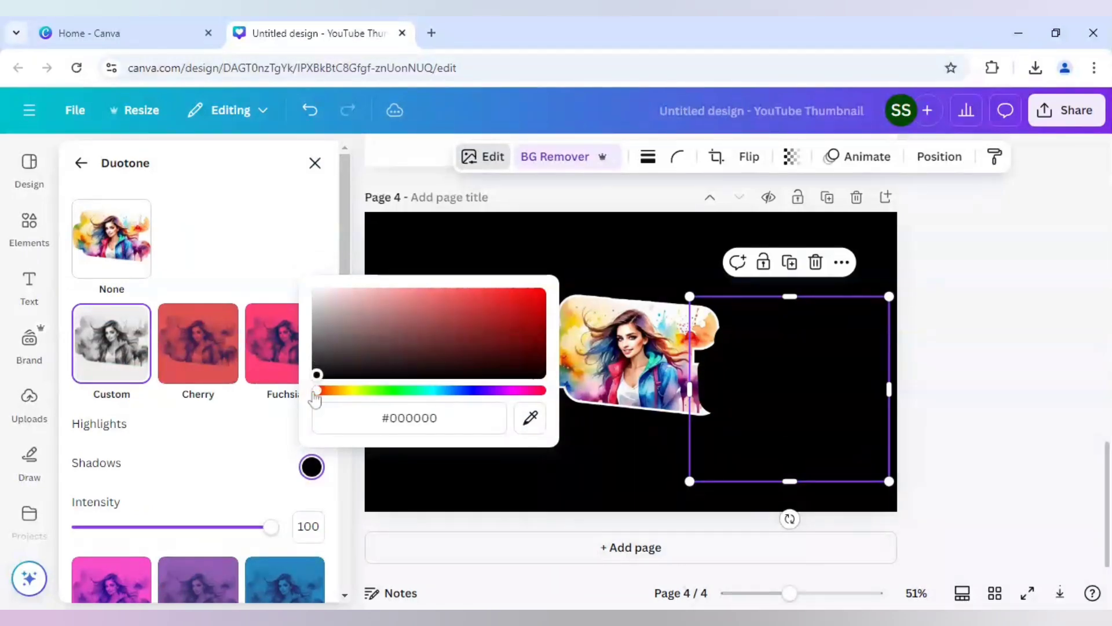
{"action": "left_click", "coordinate": [264, 492]}
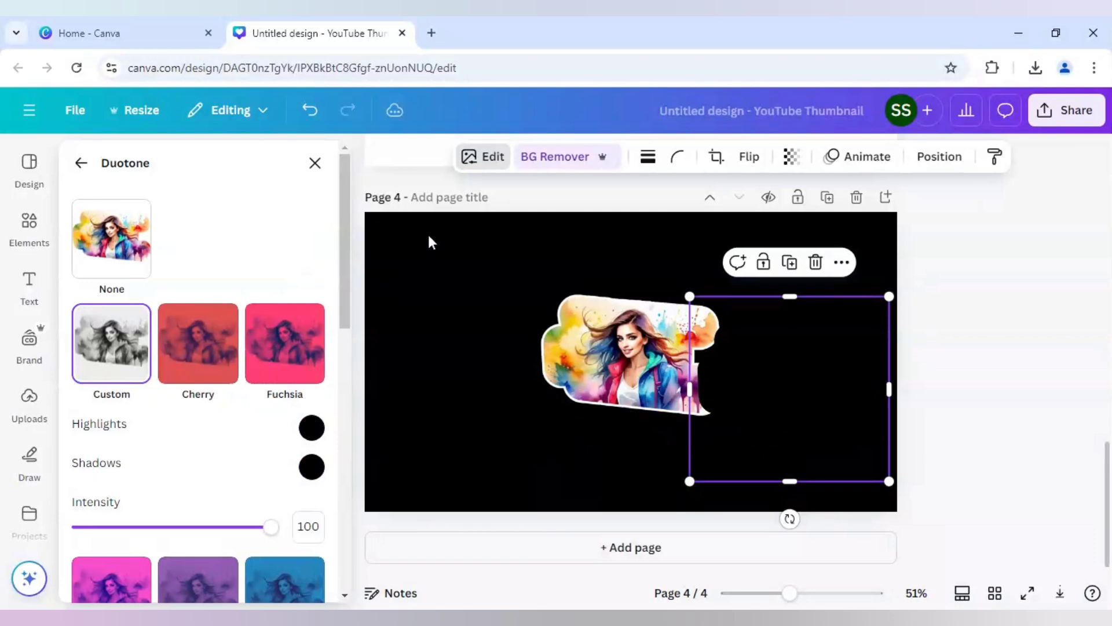
Blur the whole black duplicate image at intensity 55
{"action": "left_click", "coordinate": [81, 163]}
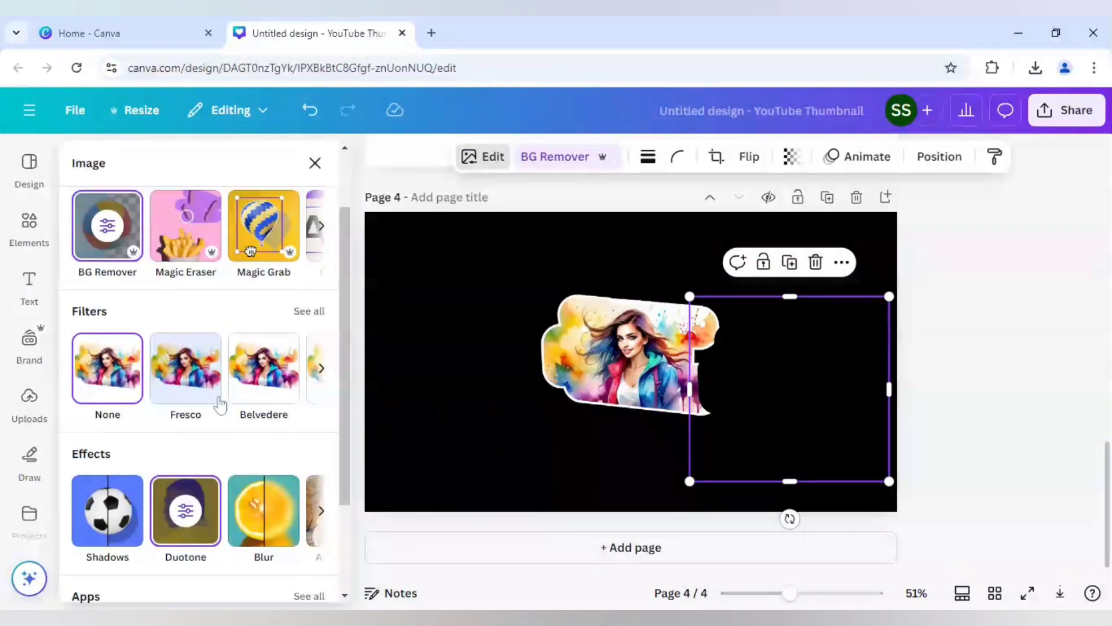
{"action": "left_click", "coordinate": [271, 517]}
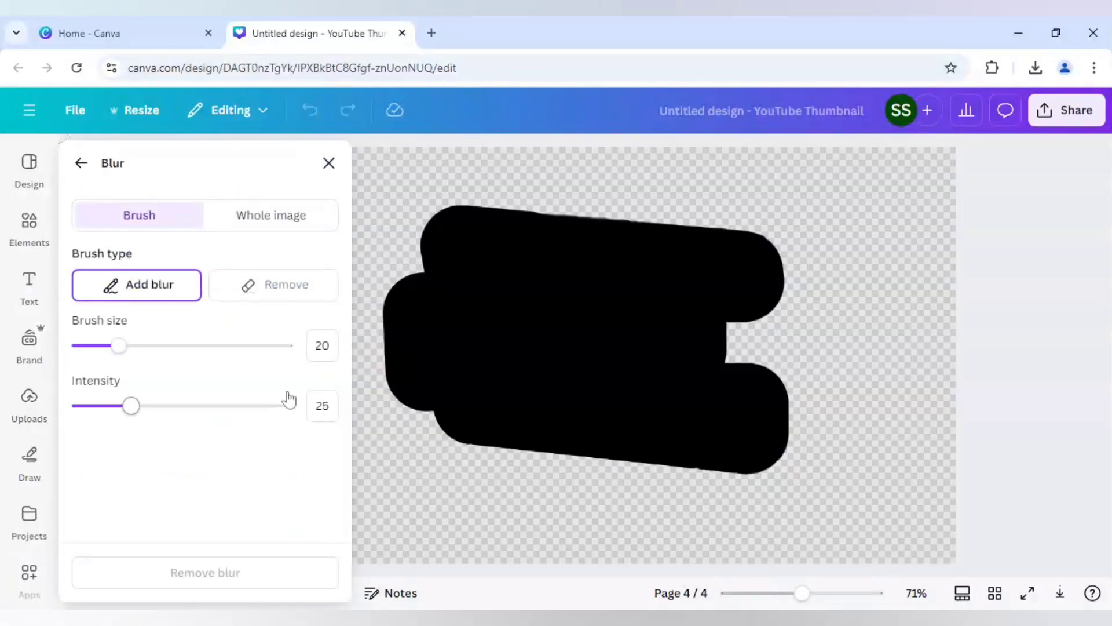
{"action": "left_click", "coordinate": [271, 221]}
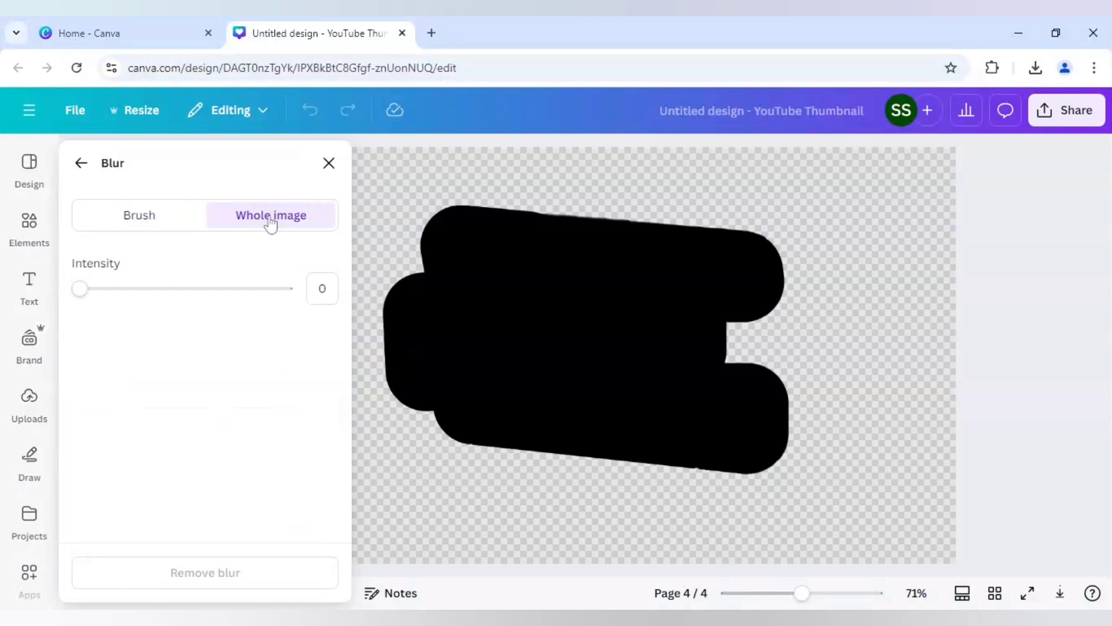
{"action": "left_click", "coordinate": [322, 289]}
{"action": "type", "text": "55"}
{"action": "key", "text": "Return"}
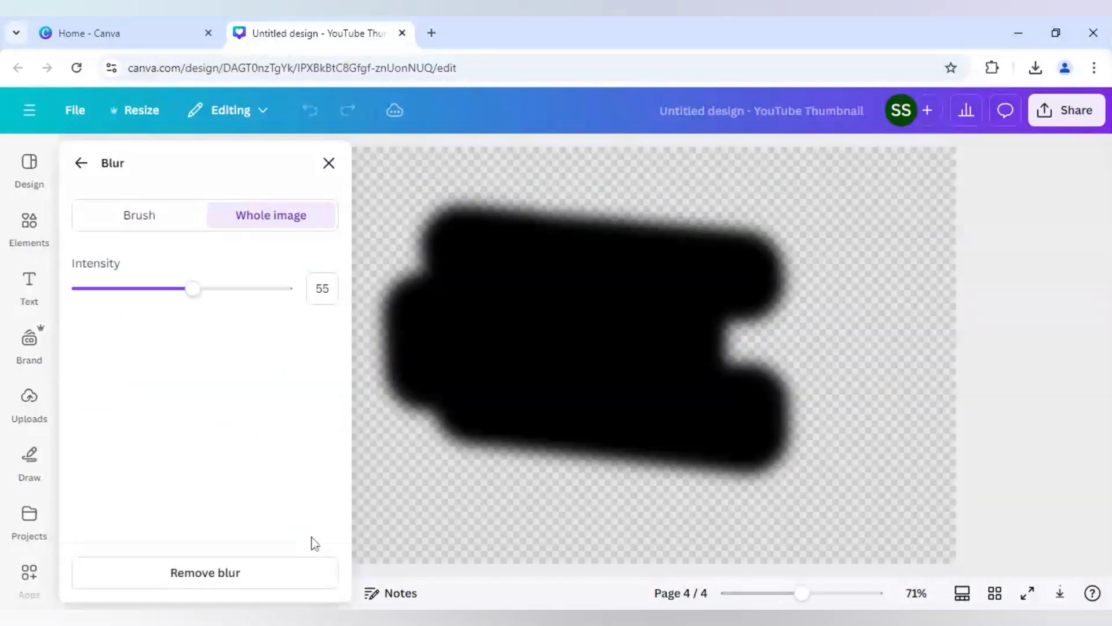
{"action": "left_click", "coordinate": [328, 164]}
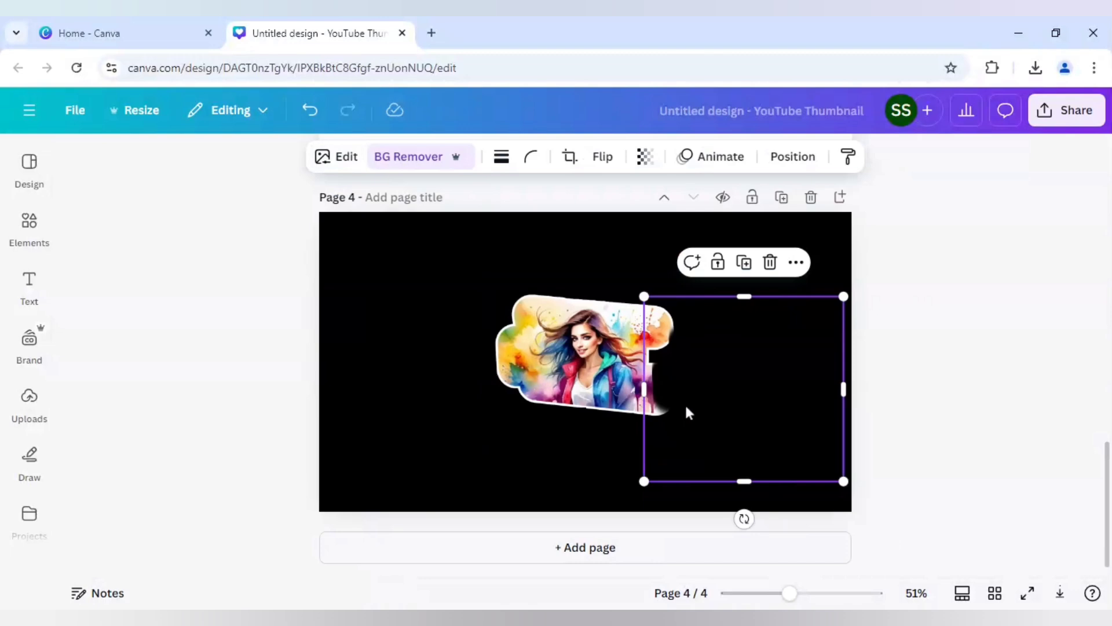
Move the blurred black copy over the original portrait and set page 4's background to white
{"action": "left_click_drag", "start_coordinate": [687, 413], "coordinate": [585, 392]}
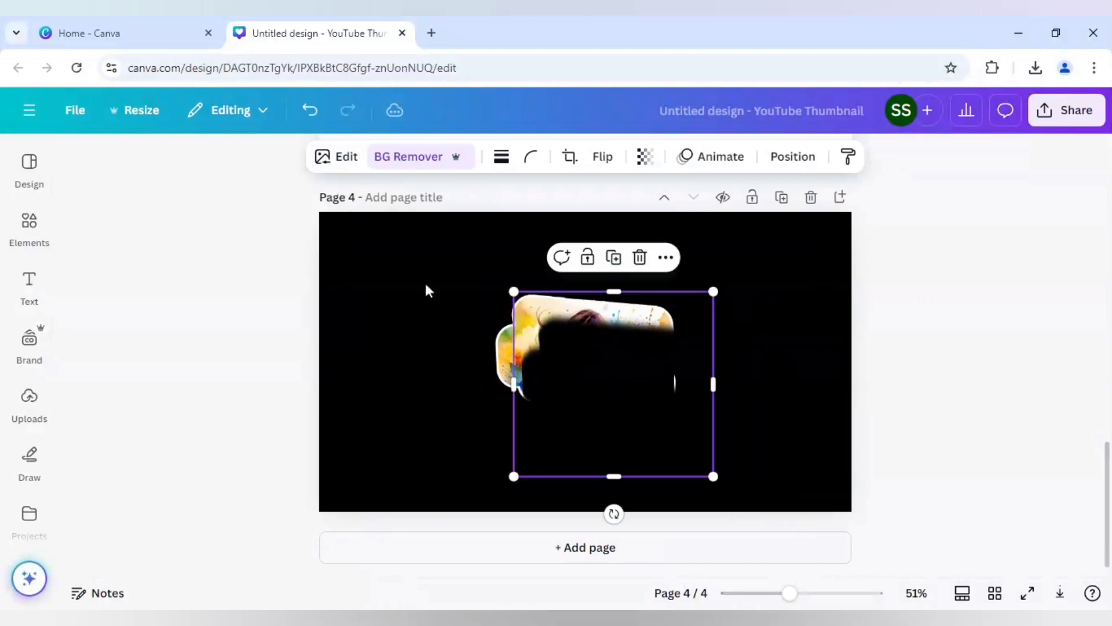
{"action": "left_click", "coordinate": [420, 280]}
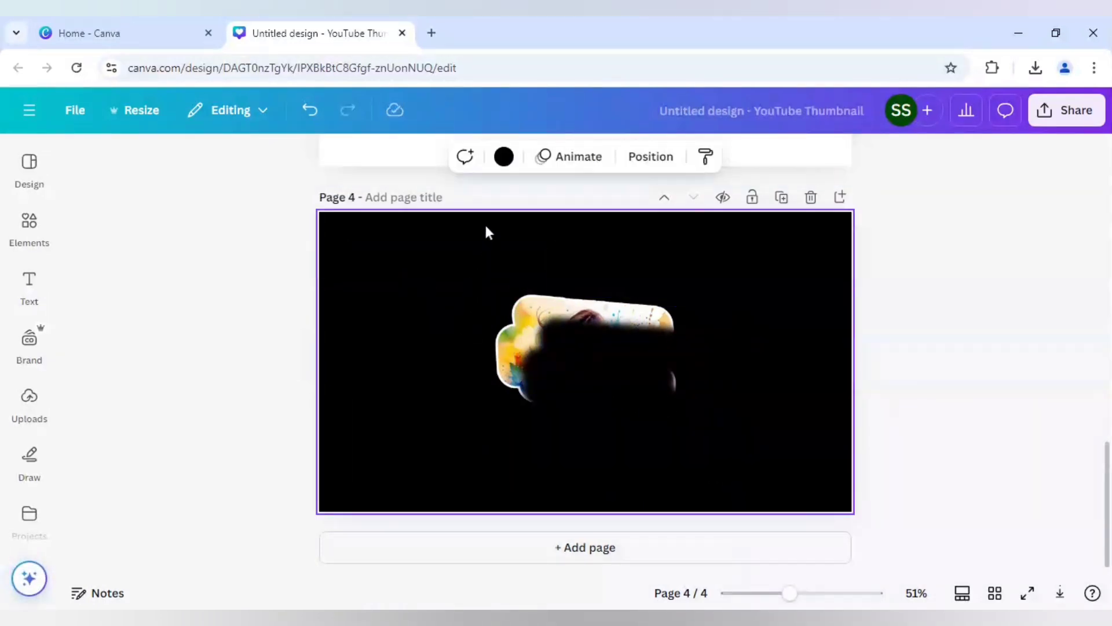
{"action": "left_click", "coordinate": [503, 156]}
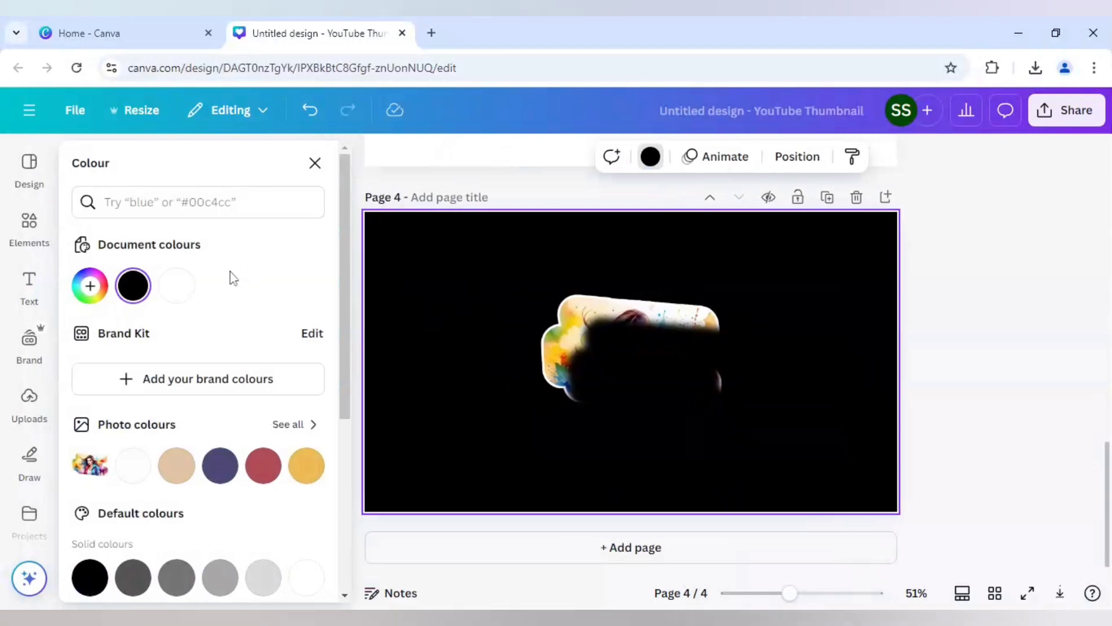
{"action": "left_click", "coordinate": [177, 286]}
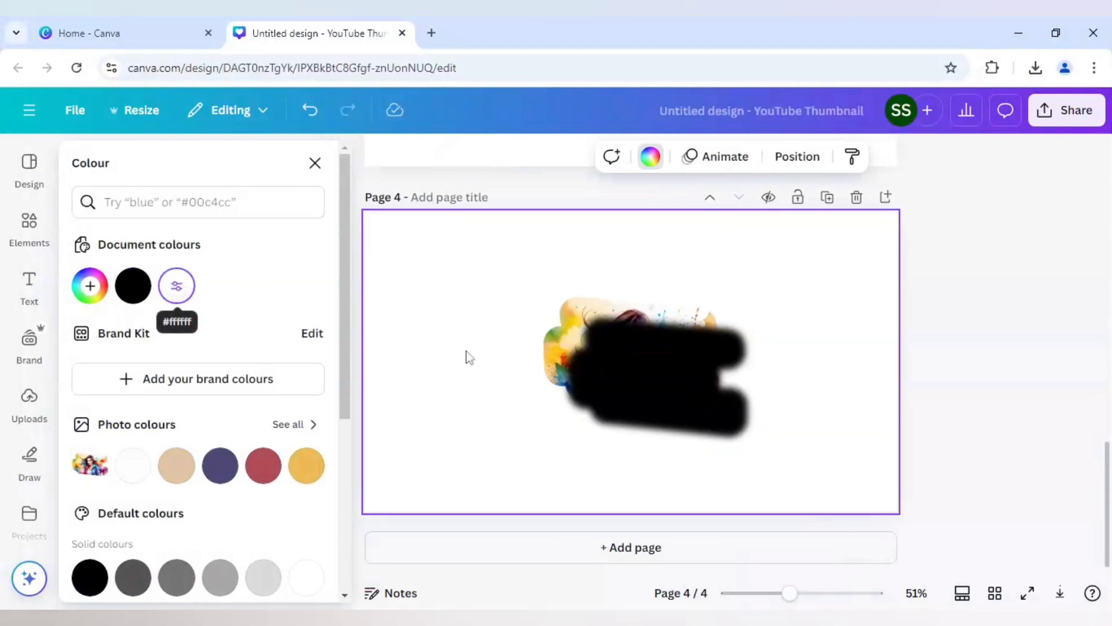
Set the black copy's transparency to 35 and shift it up and left, closer to the portrait's outline
{"action": "left_click", "coordinate": [647, 374]}
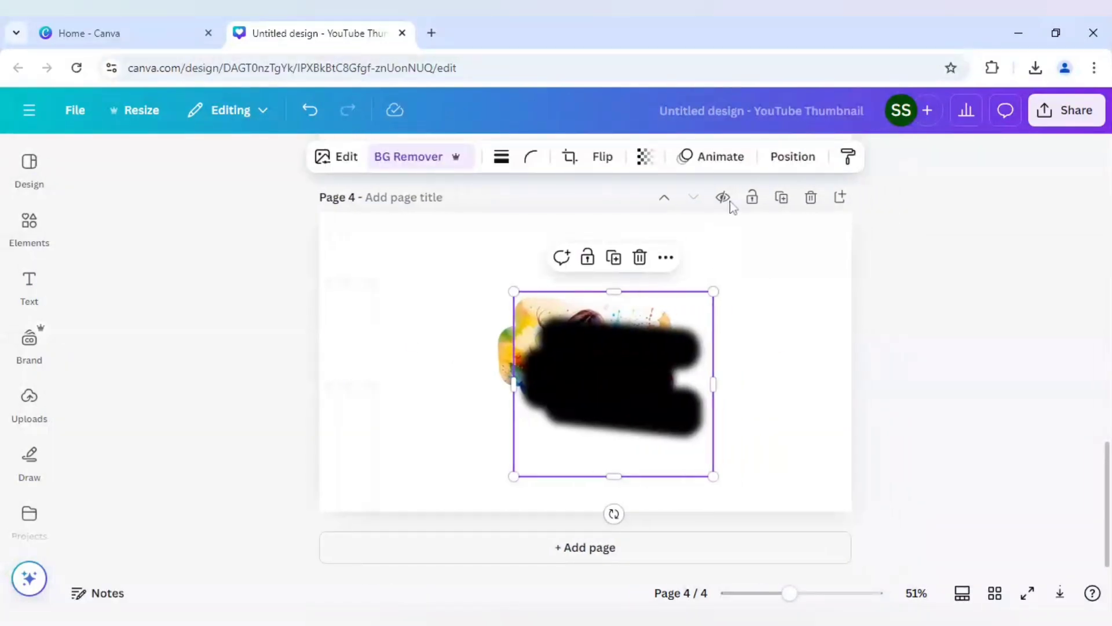
{"action": "left_click", "coordinate": [645, 157]}
{"action": "left_click_drag", "start_coordinate": [688, 235], "coordinate": [606, 232]}
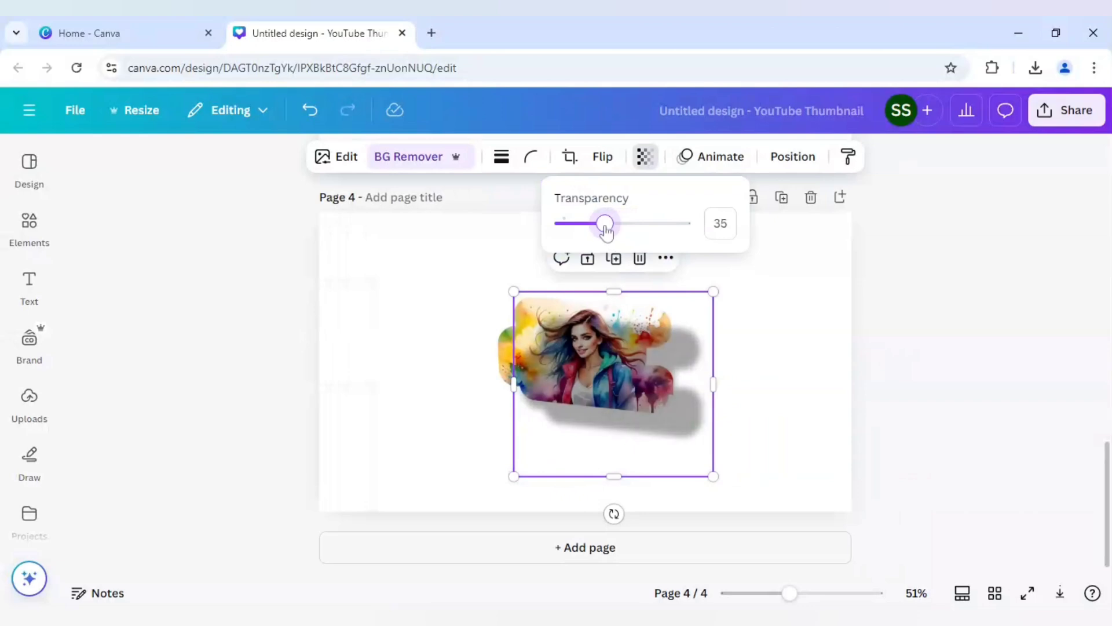
{"action": "left_click", "coordinate": [654, 369]}
{"action": "left_click_drag", "start_coordinate": [653, 369], "coordinate": [634, 357]}
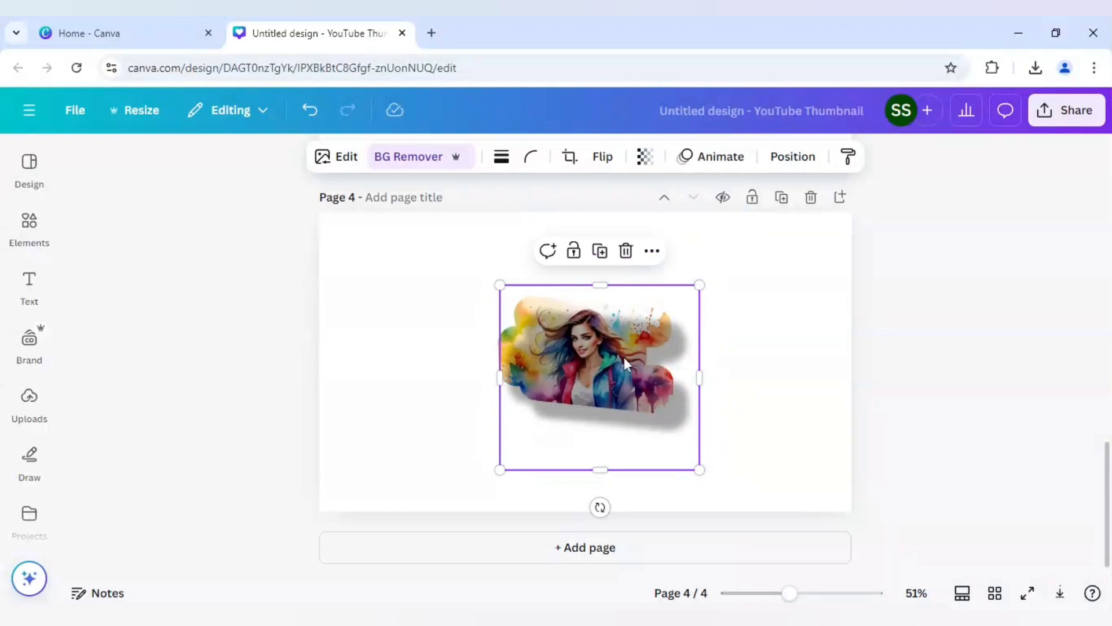
Send the semi-transparent black copy to the back so it lies behind the portrait as a shadow
{"action": "right_click", "coordinate": [624, 357]}
{"action": "mouse_move", "coordinate": [684, 310]}
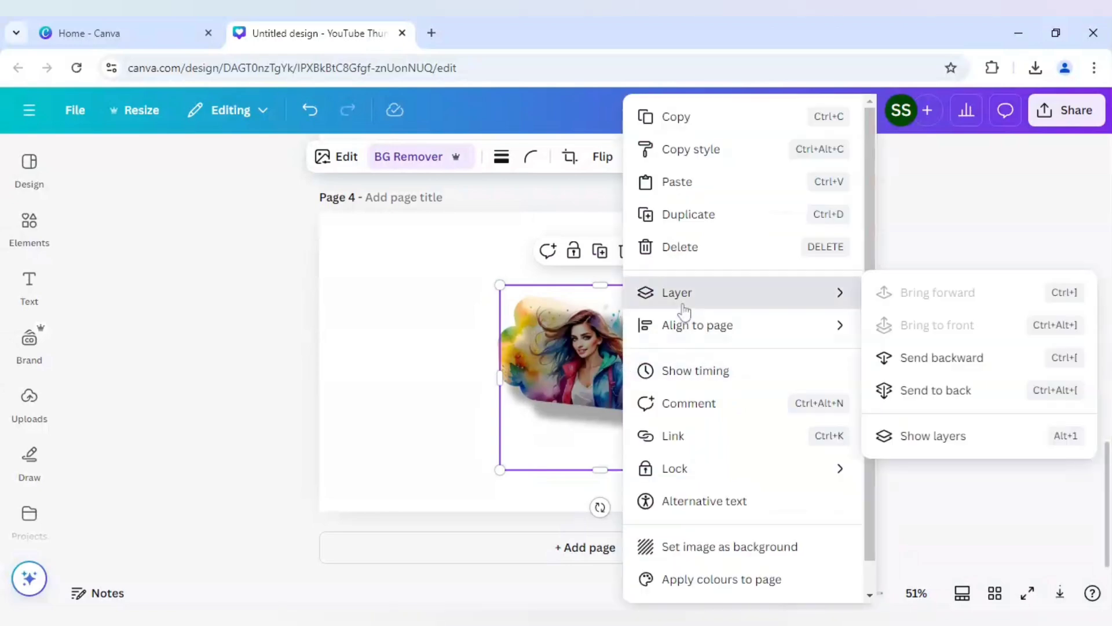
{"action": "left_click", "coordinate": [910, 390]}
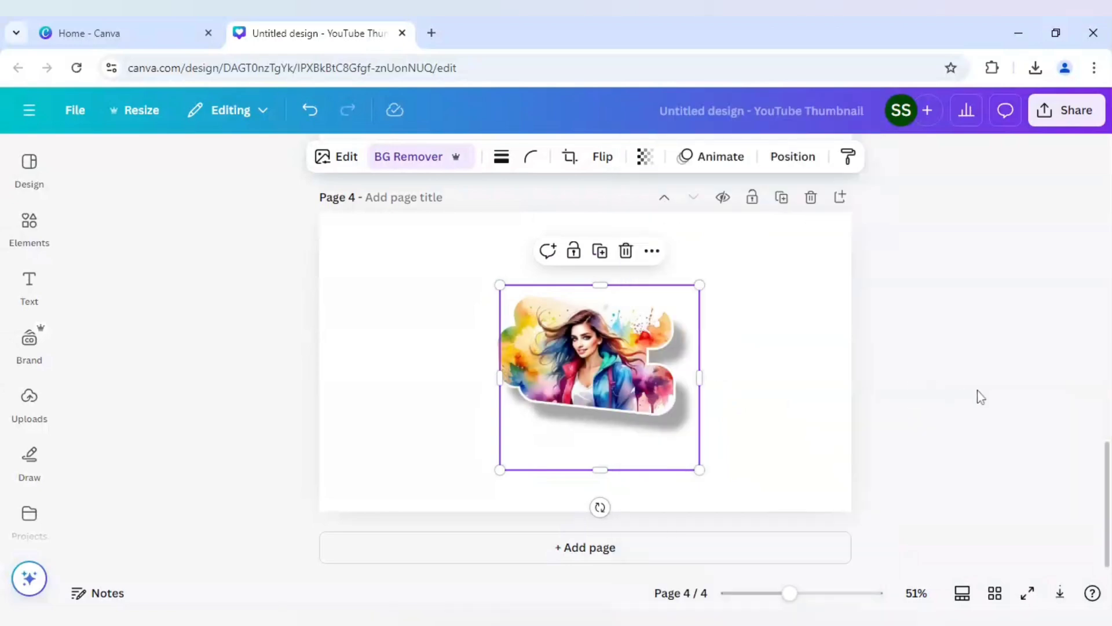
{"action": "left_click", "coordinate": [978, 391]}
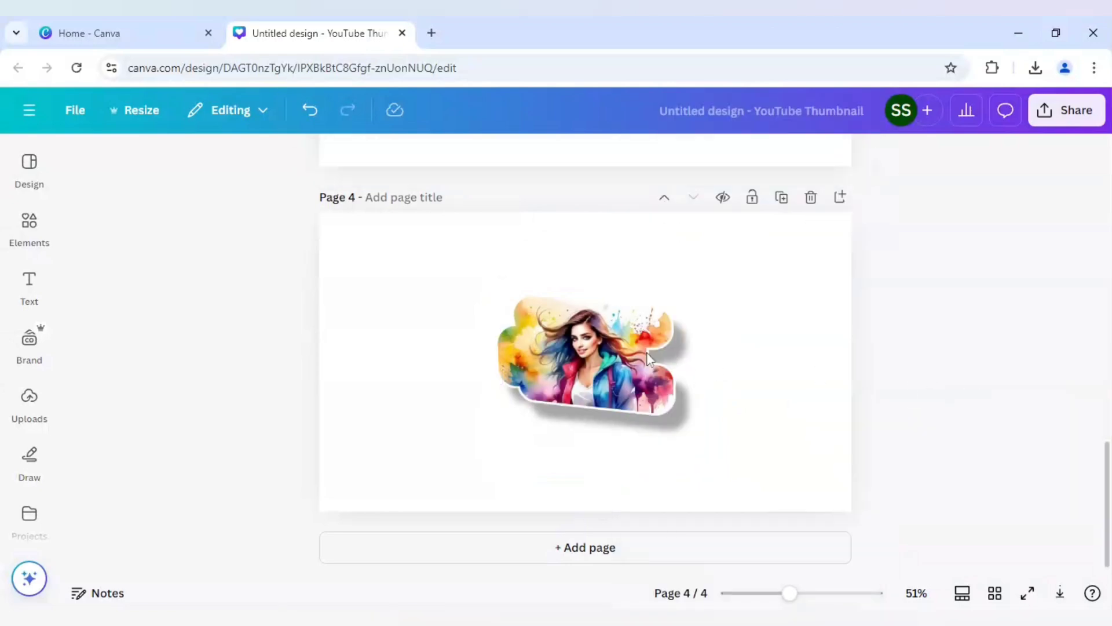
Change page 4's background from a solid colour to a two-colour gradient
{"action": "left_click", "coordinate": [418, 304]}
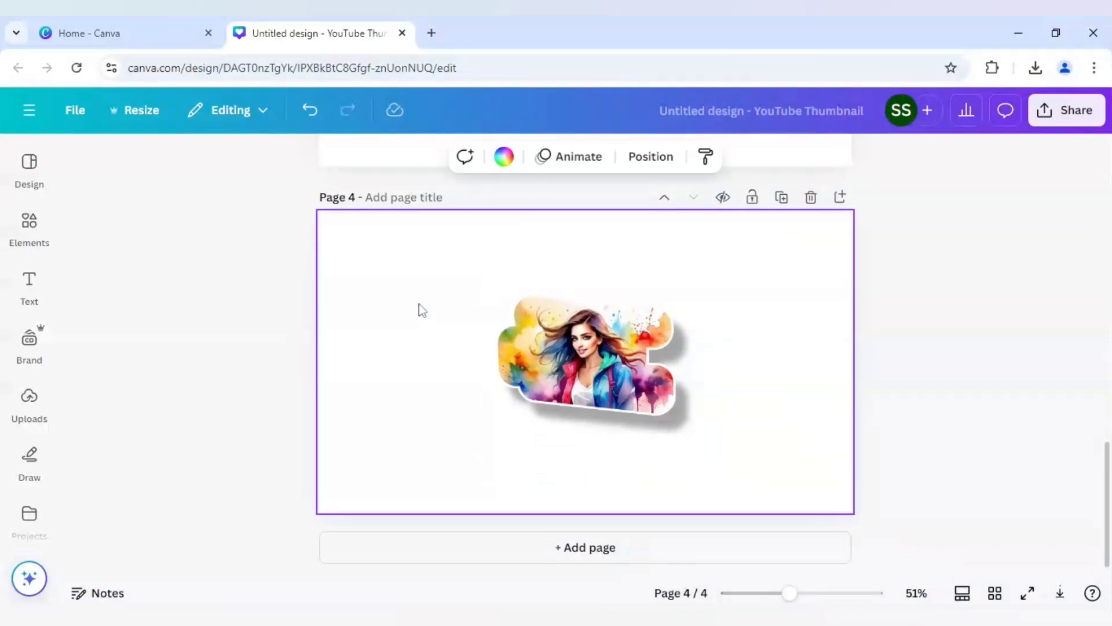
{"action": "left_click", "coordinate": [504, 158]}
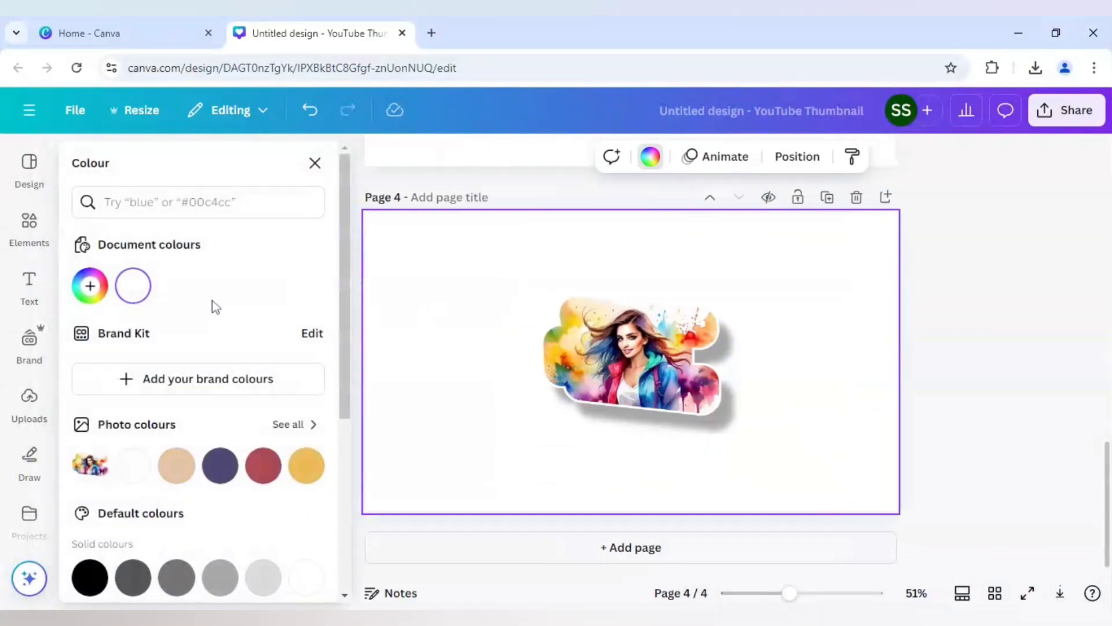
{"action": "left_click", "coordinate": [90, 287]}
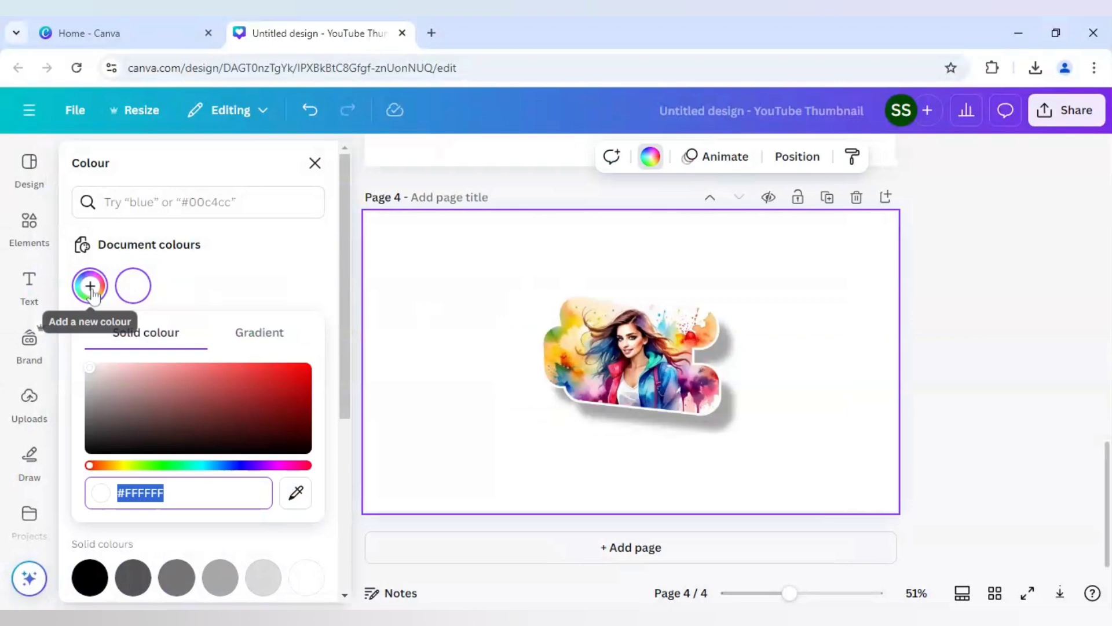
{"action": "left_click", "coordinate": [266, 330]}
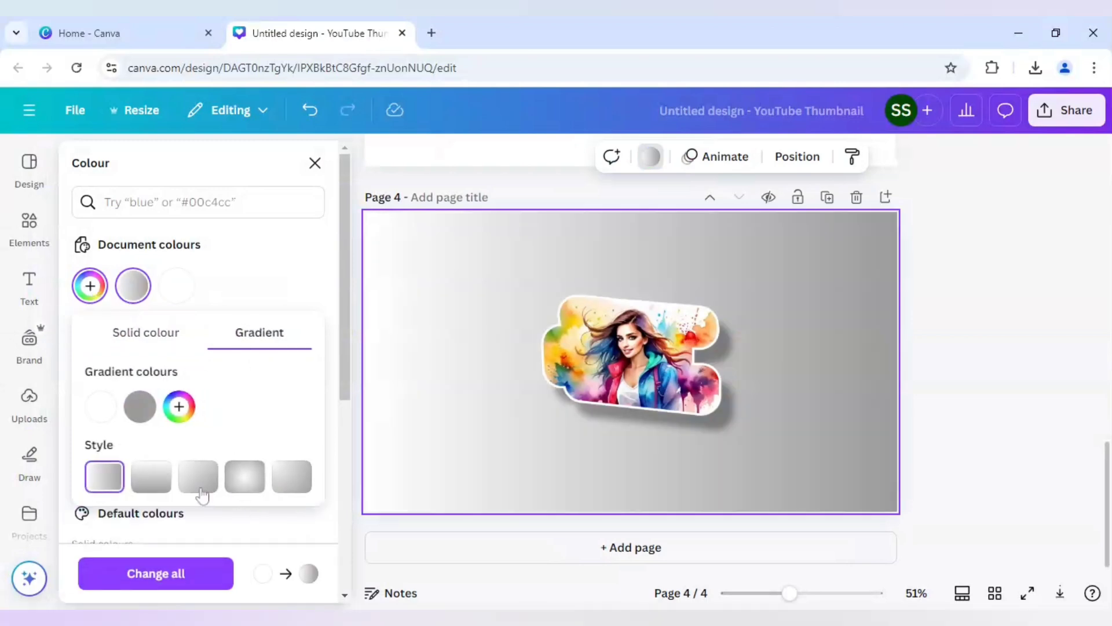
Replace the background gradient's grey with light blue #58DCFF and apply the radial style with white at the centre
{"action": "left_click", "coordinate": [140, 407]}
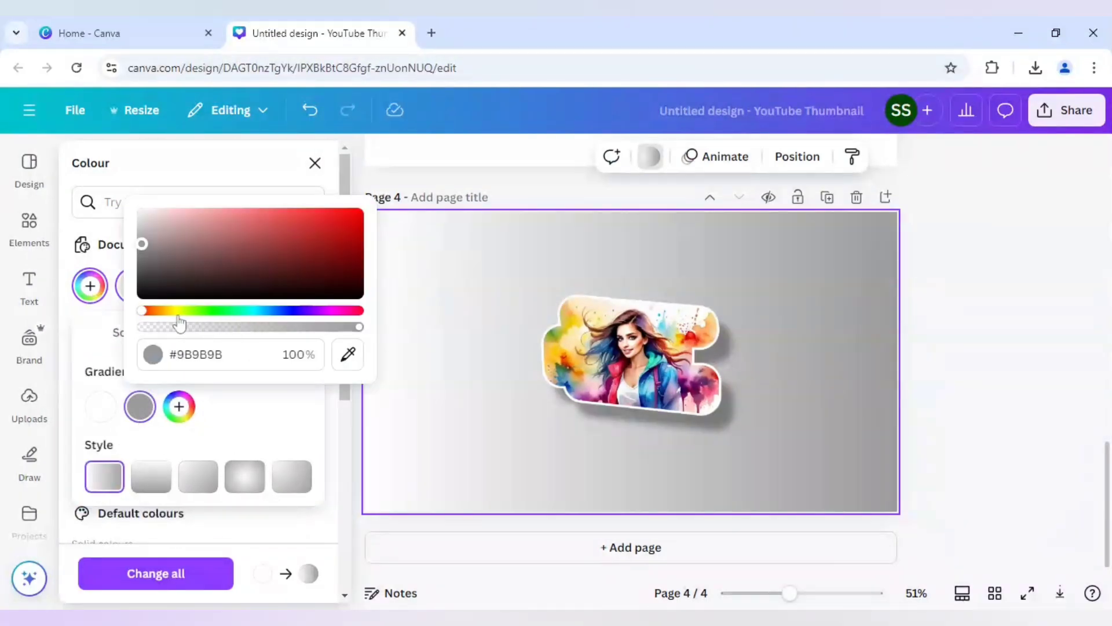
{"action": "left_click_drag", "start_coordinate": [142, 311], "coordinate": [260, 317]}
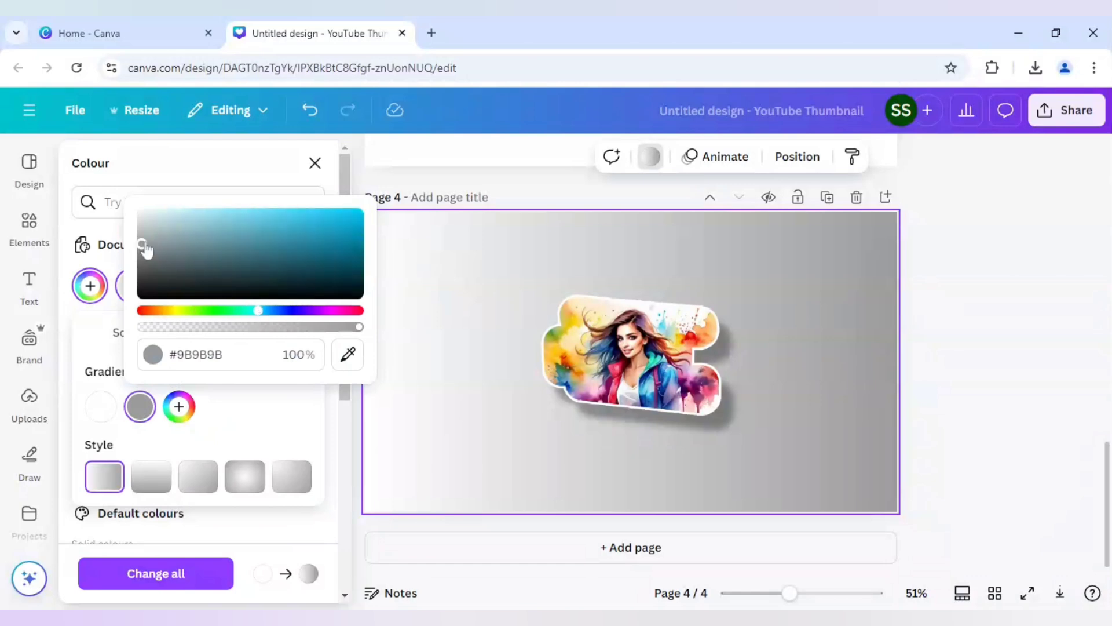
{"action": "left_click_drag", "start_coordinate": [146, 250], "coordinate": [287, 201]}
{"action": "left_click", "coordinate": [254, 209]}
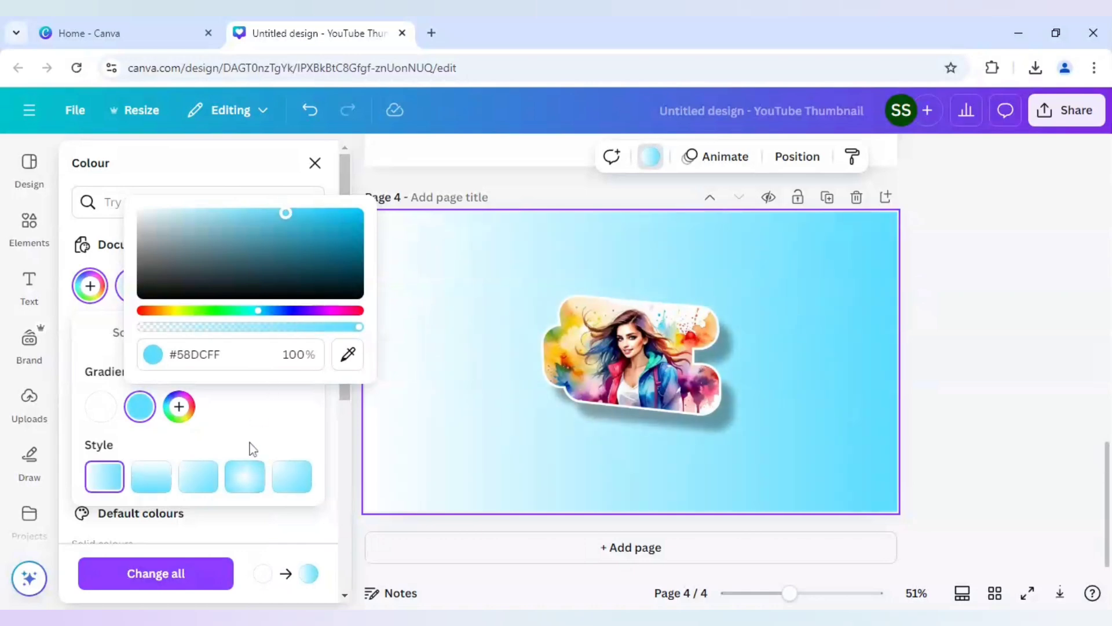
{"action": "left_click", "coordinate": [245, 475]}
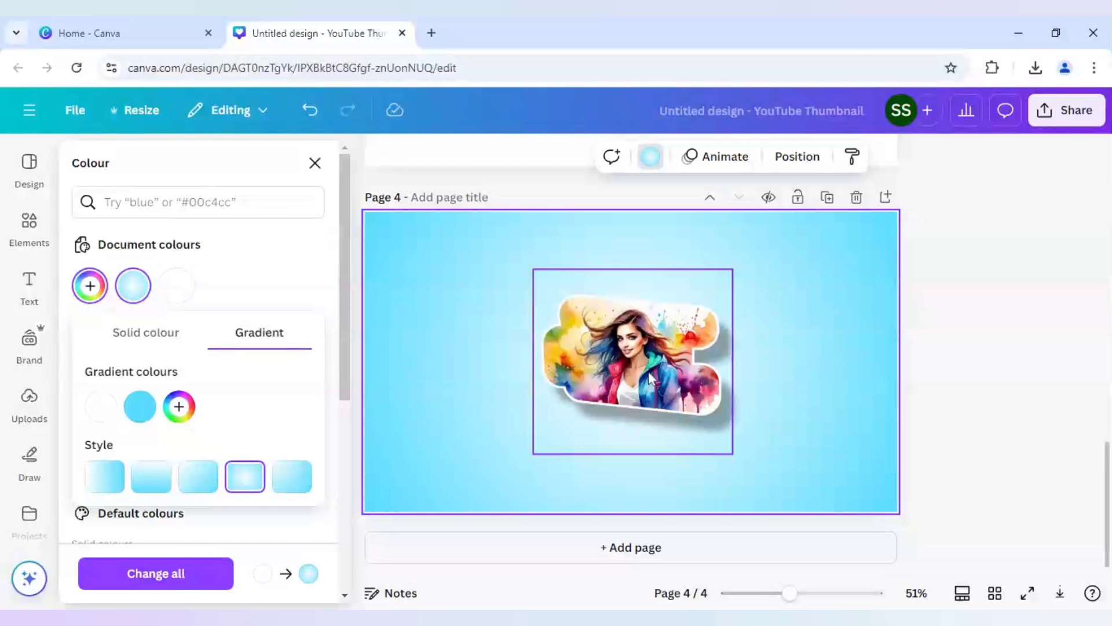
Select the portrait and its shadow together, enlarge them to fill most of page 4's height, and centre the cut-out on the page
{"action": "left_click", "coordinate": [679, 401]}
{"action": "key", "text": "ctrl+a"}
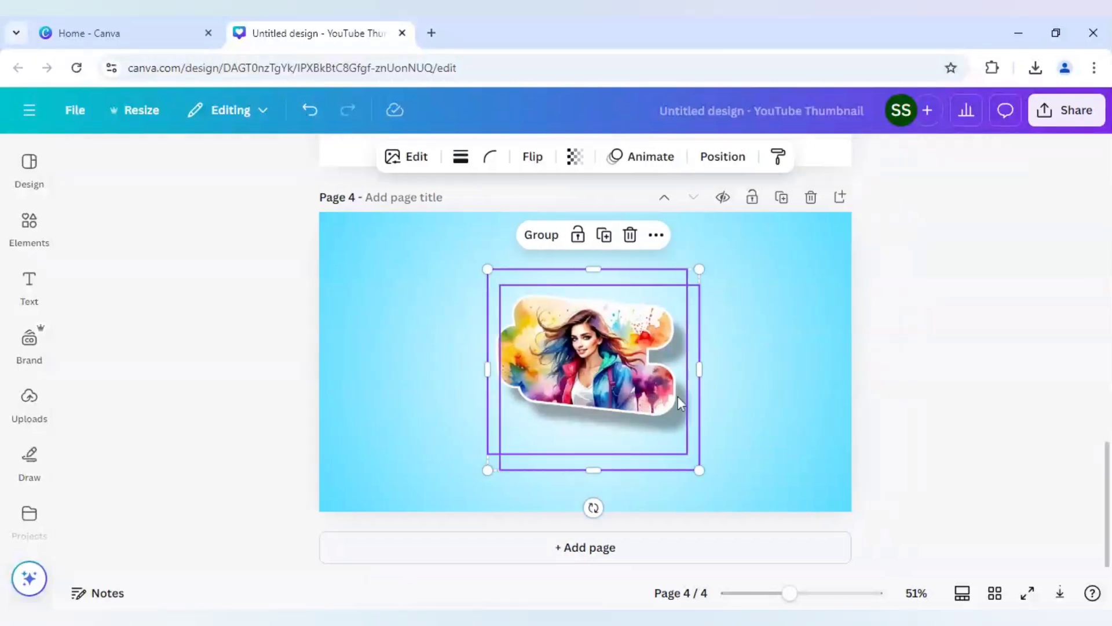
{"action": "left_click_drag", "start_coordinate": [701, 470], "coordinate": [855, 591]}
{"action": "left_click_drag", "start_coordinate": [666, 344], "coordinate": [644, 328]}
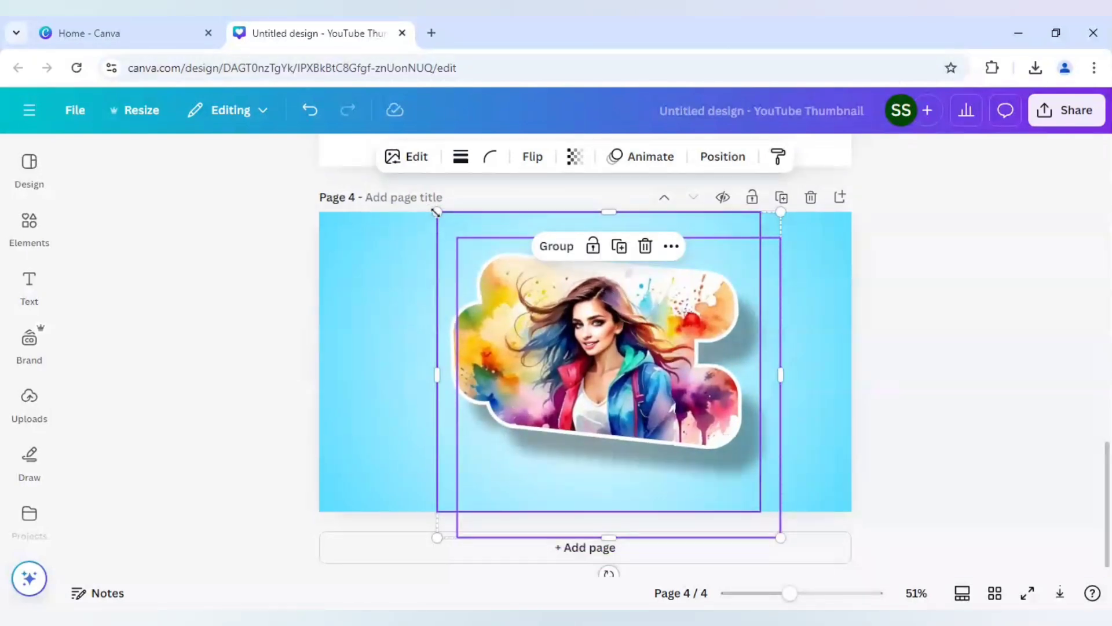
{"action": "left_click_drag", "start_coordinate": [438, 212], "coordinate": [405, 179]}
{"action": "left_click_drag", "start_coordinate": [540, 325], "coordinate": [546, 350]}
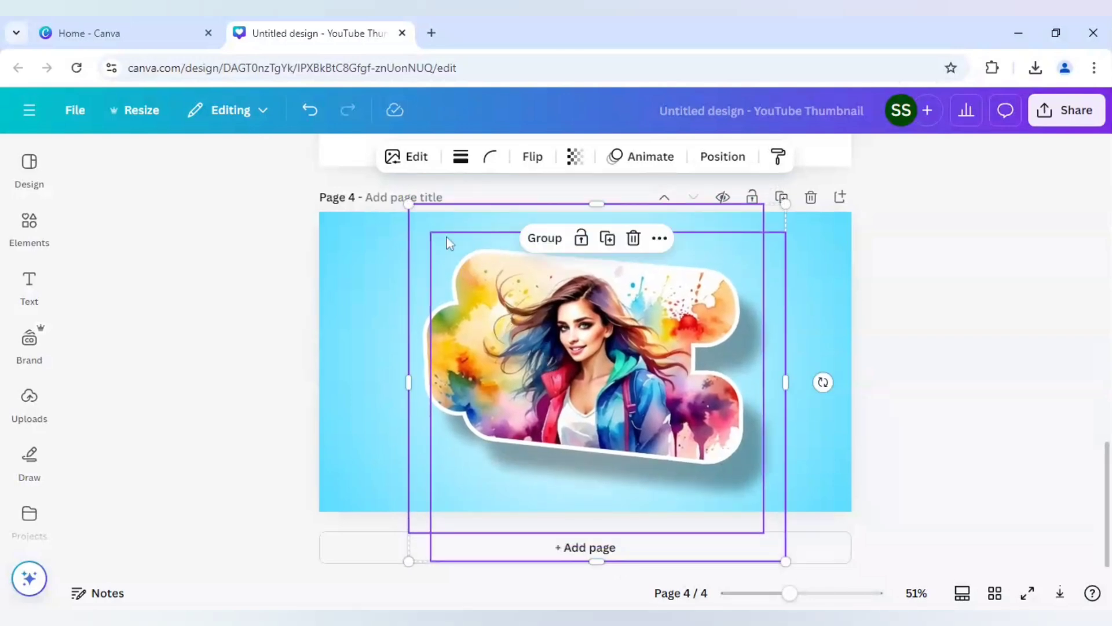
{"action": "left_click_drag", "start_coordinate": [409, 204], "coordinate": [417, 212]}
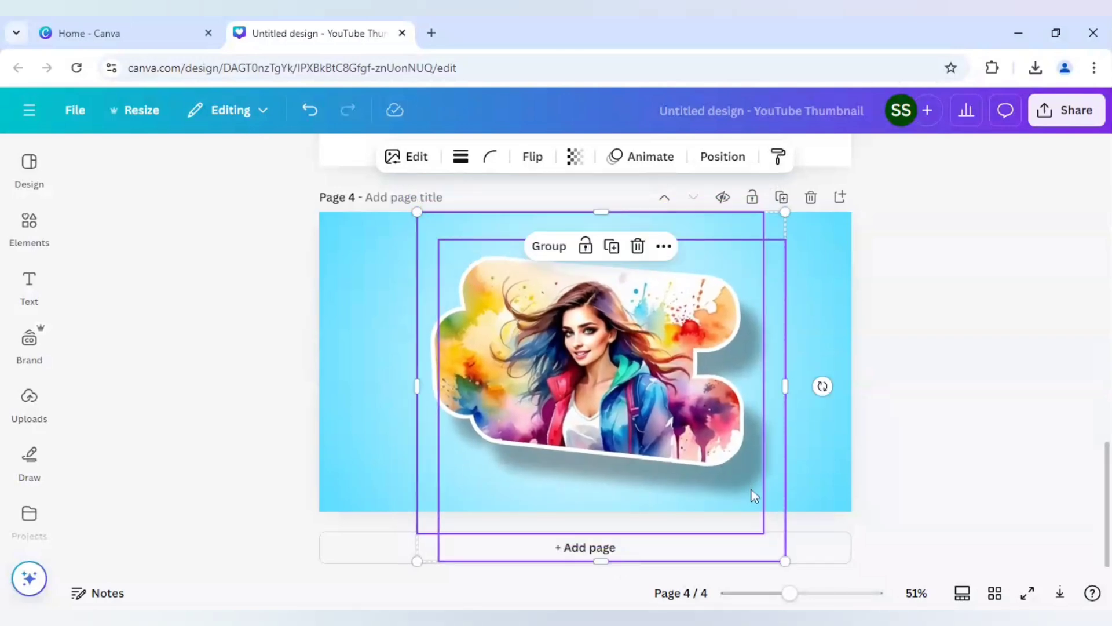
{"action": "left_click", "coordinate": [966, 428]}
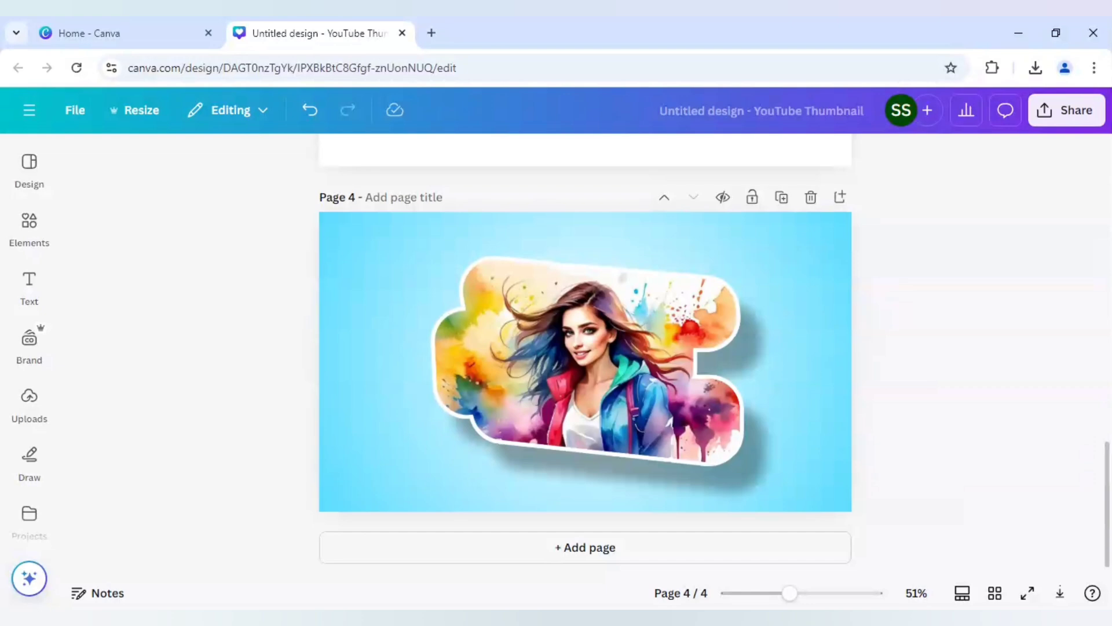
{"action": "left_click", "coordinate": [593, 371]}
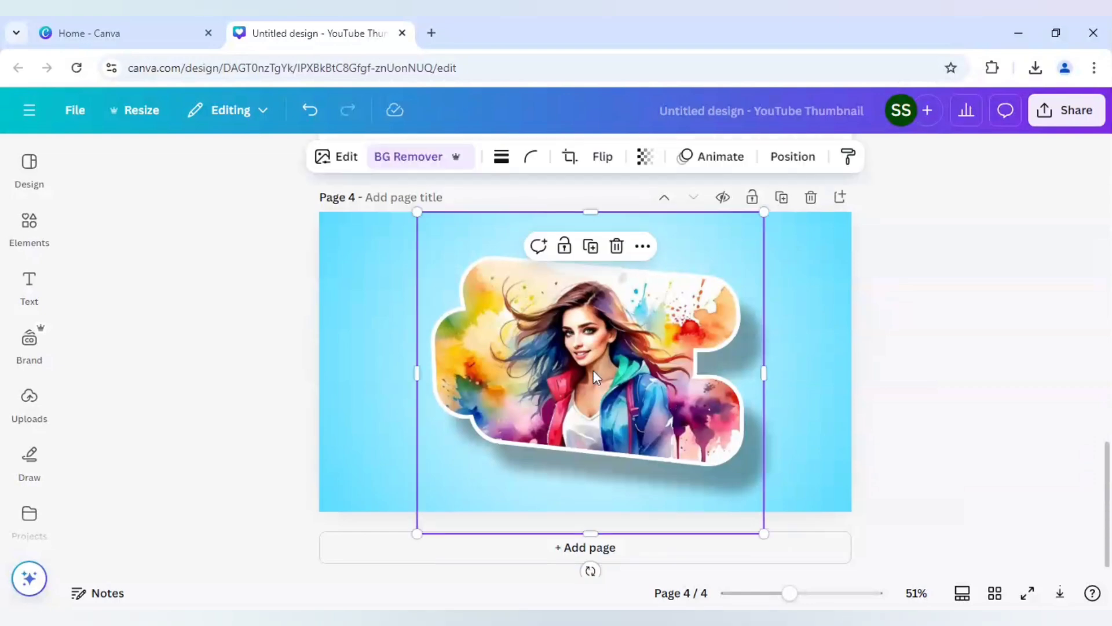
{"action": "left_click", "coordinate": [351, 159]}
{"action": "scroll", "coordinate": [218, 340], "scroll_direction": "down", "scroll_amount": 3}
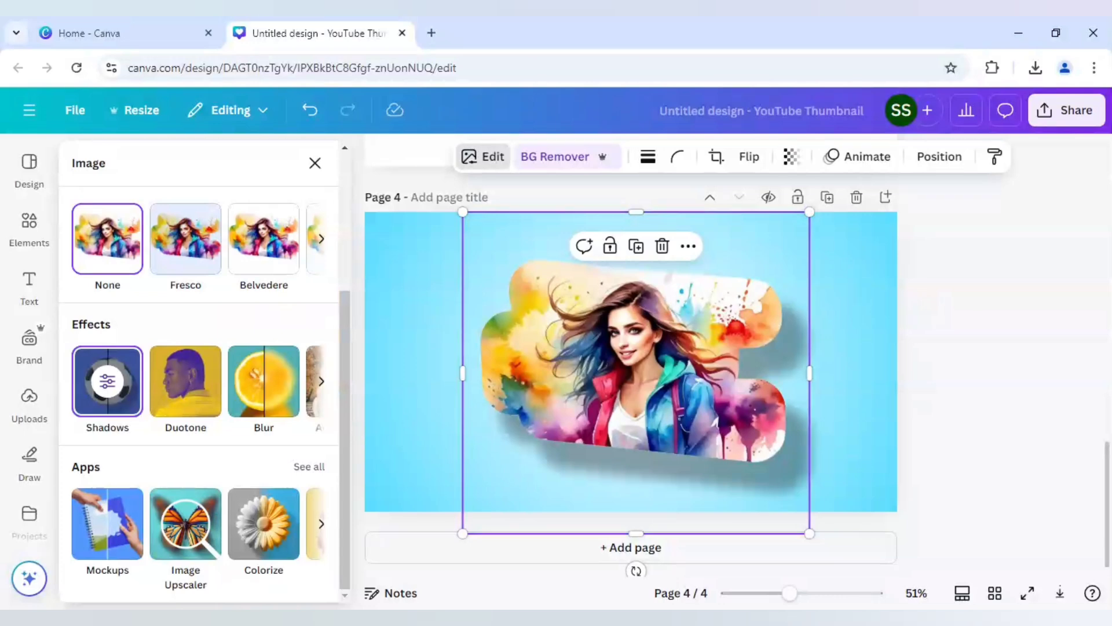
{"action": "left_click", "coordinate": [316, 163]}
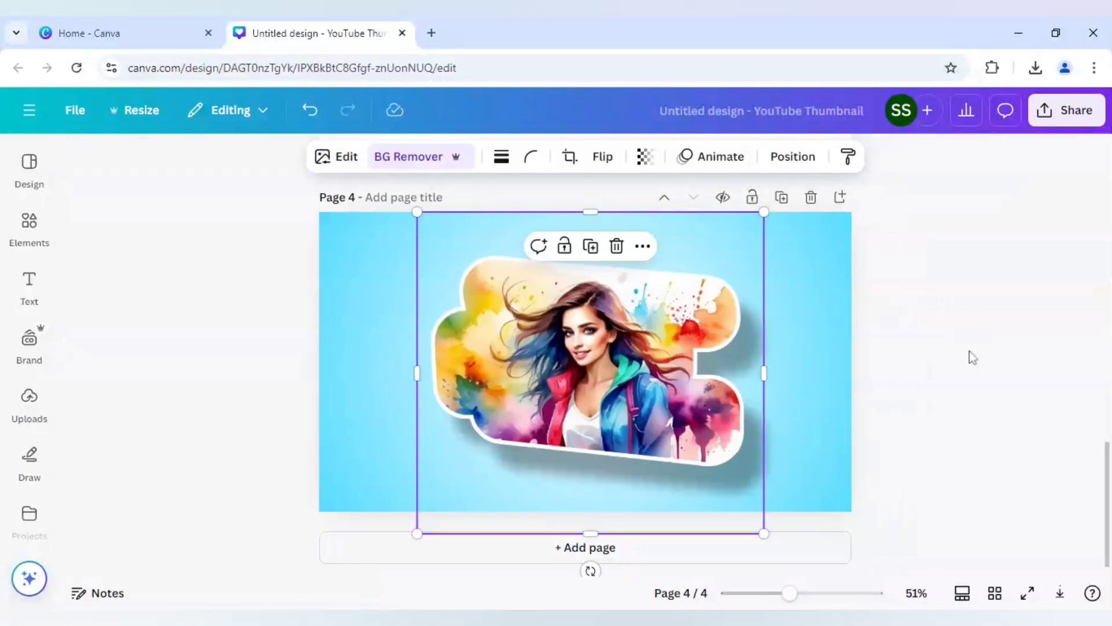
{"action": "left_click", "coordinate": [965, 347]}
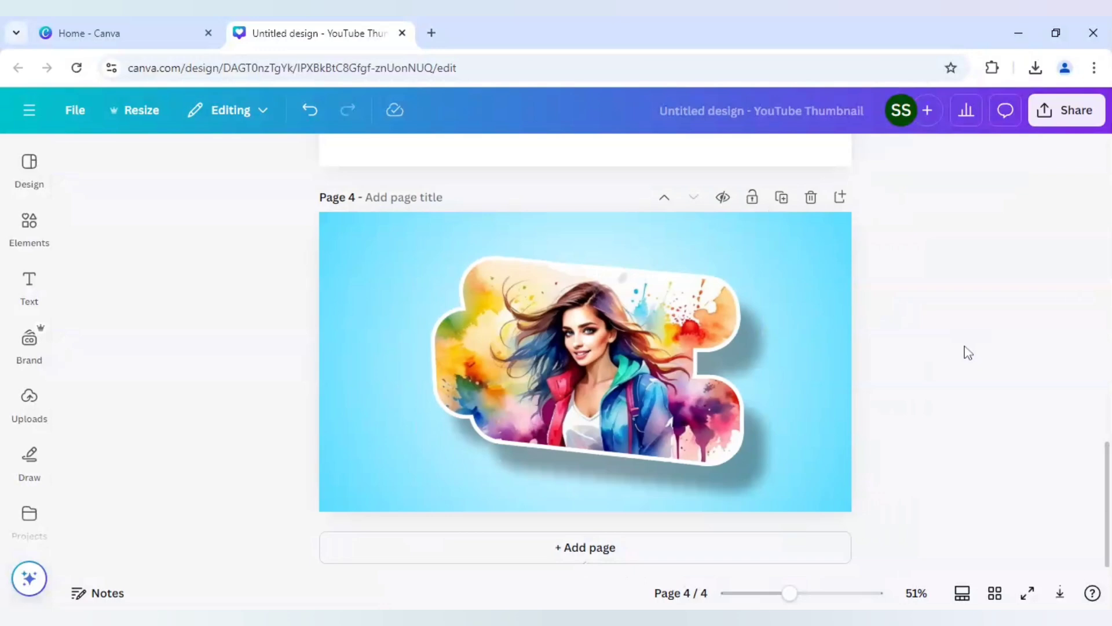